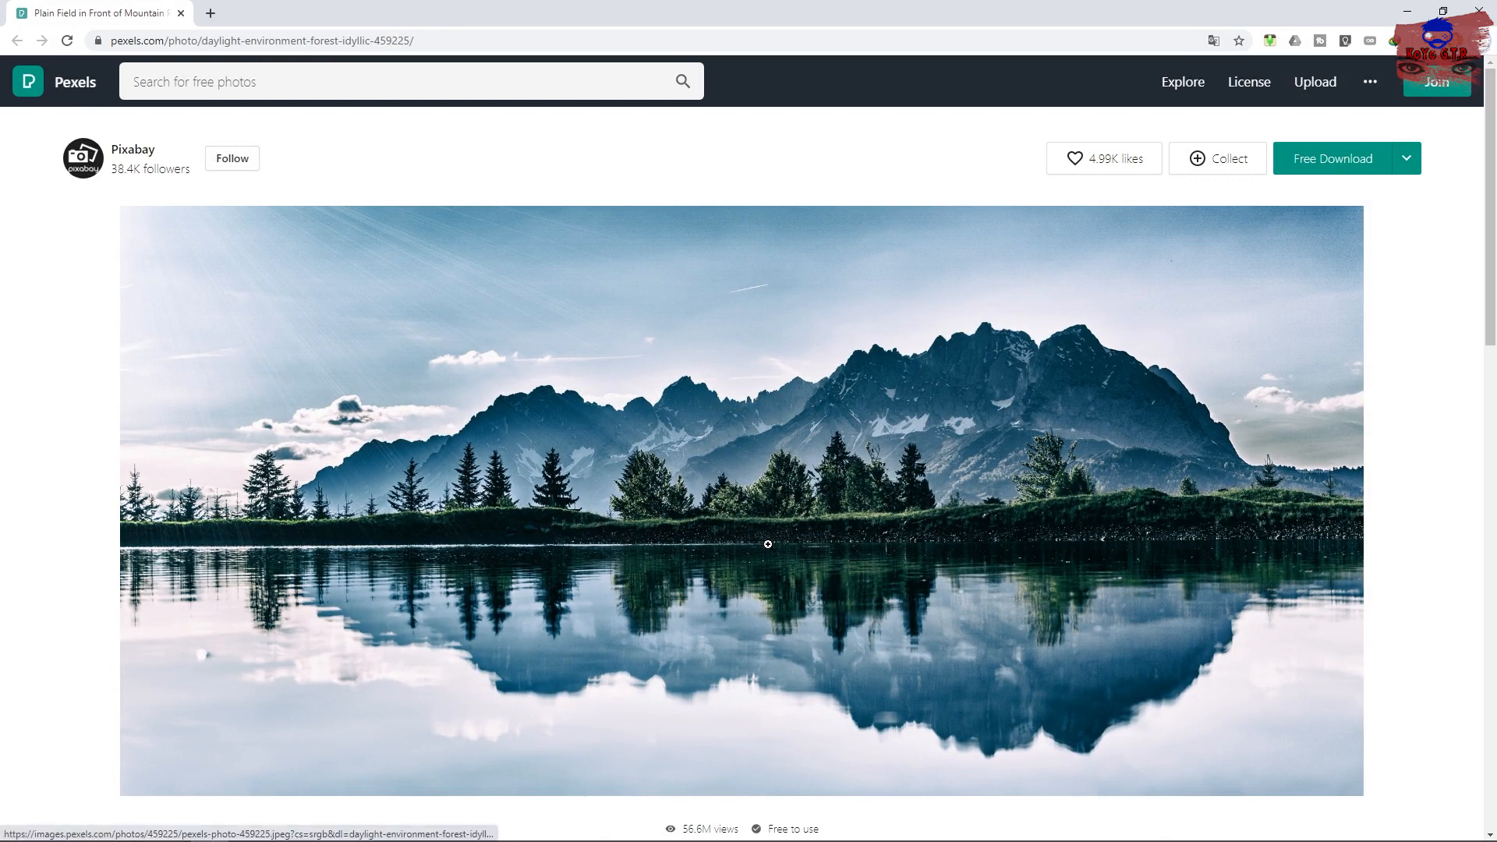
- Switch from the browser to Photoshop and open pexels-photo-459225.jpeg from the Bahan folder as a separate document
left_click(1407, 11)
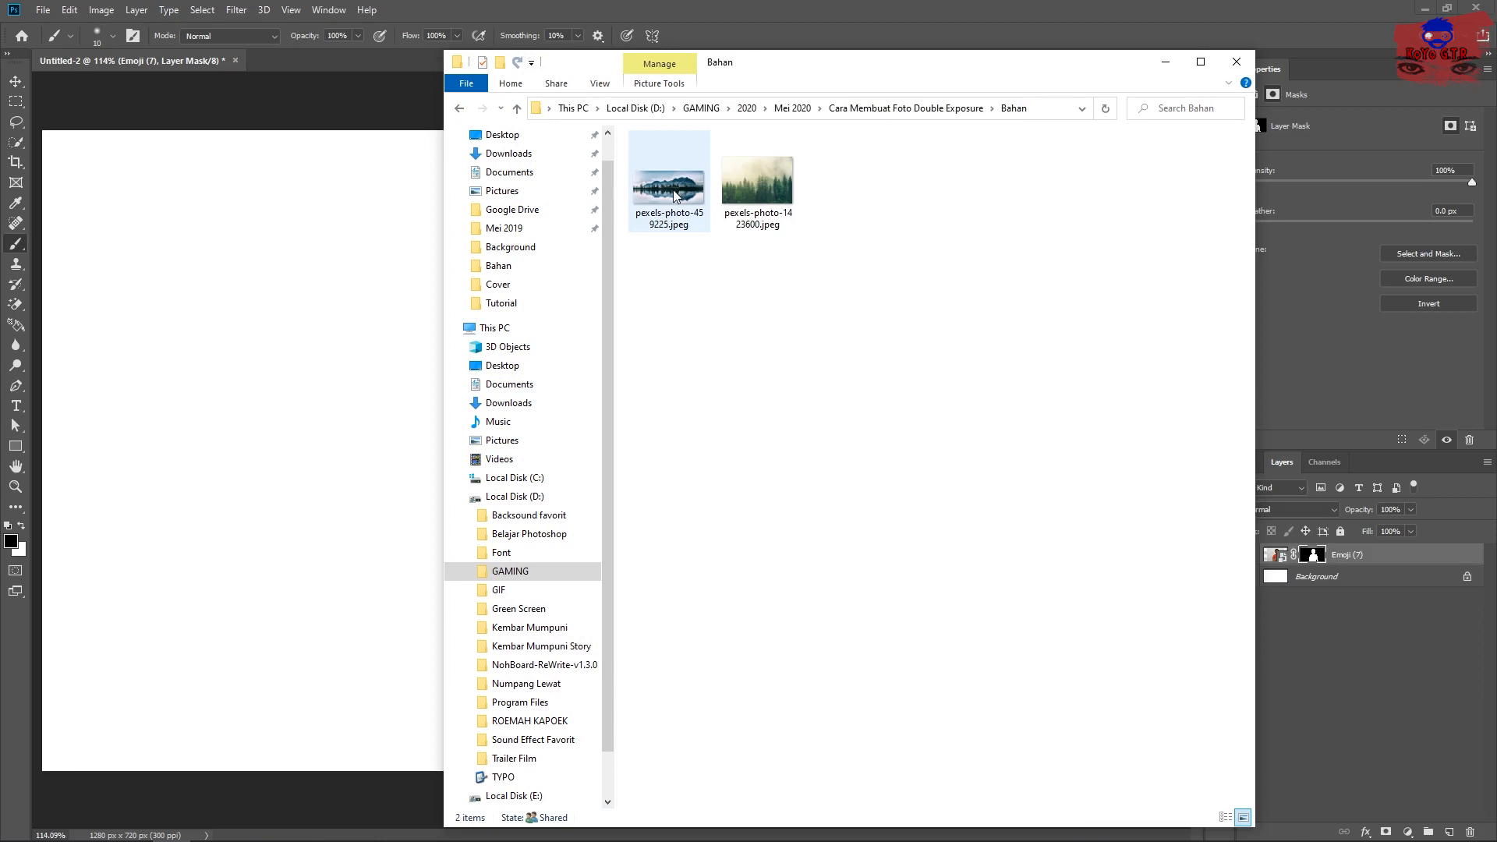
left_click_drag(675, 196, 344, 61)
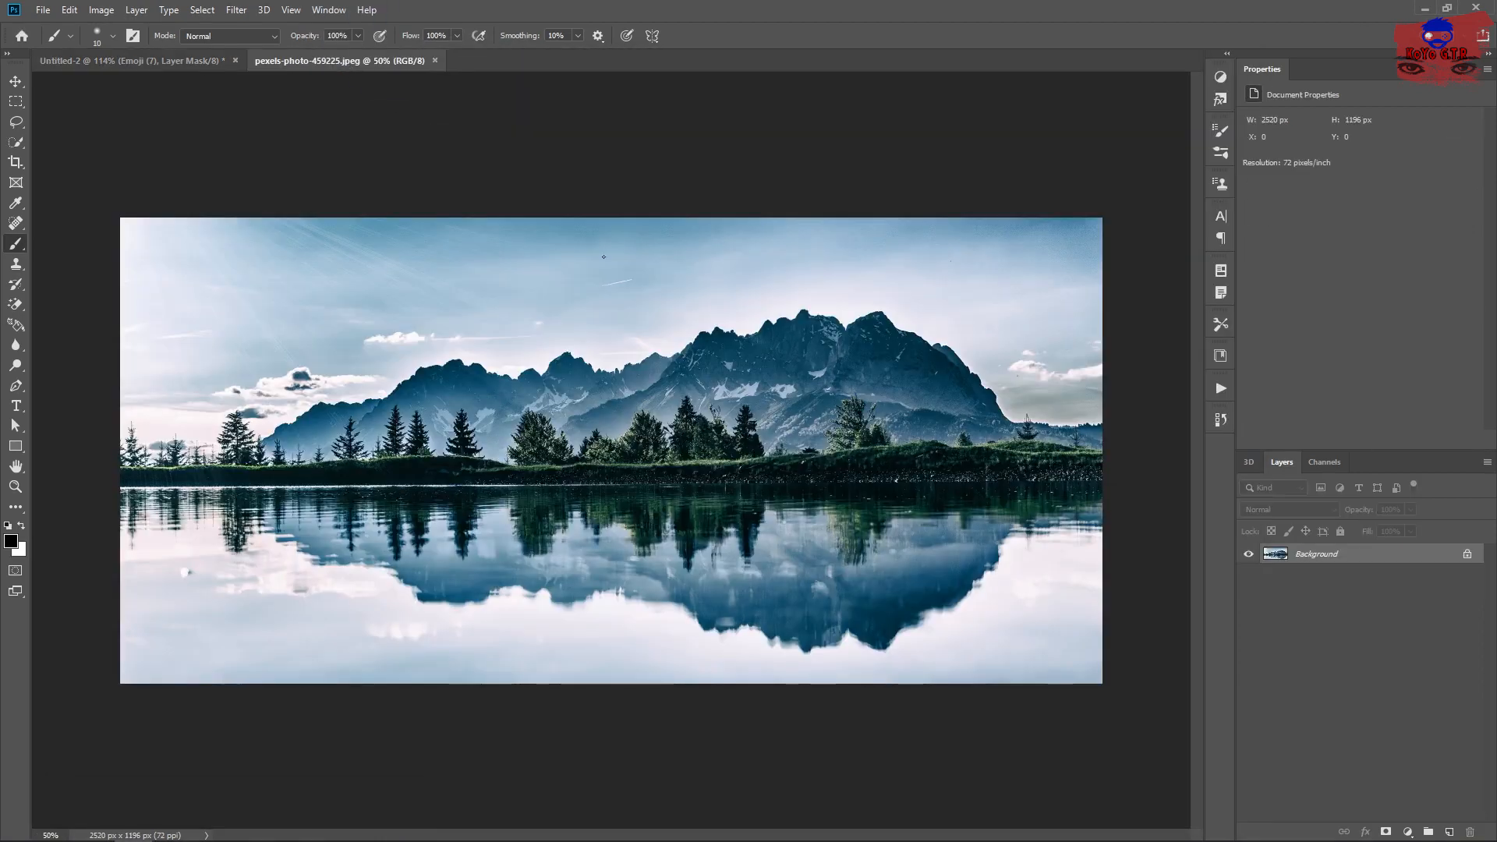
- Compare the individual colour channels of the landscape photo and load the Red channel as a selection
left_click(1327, 461)
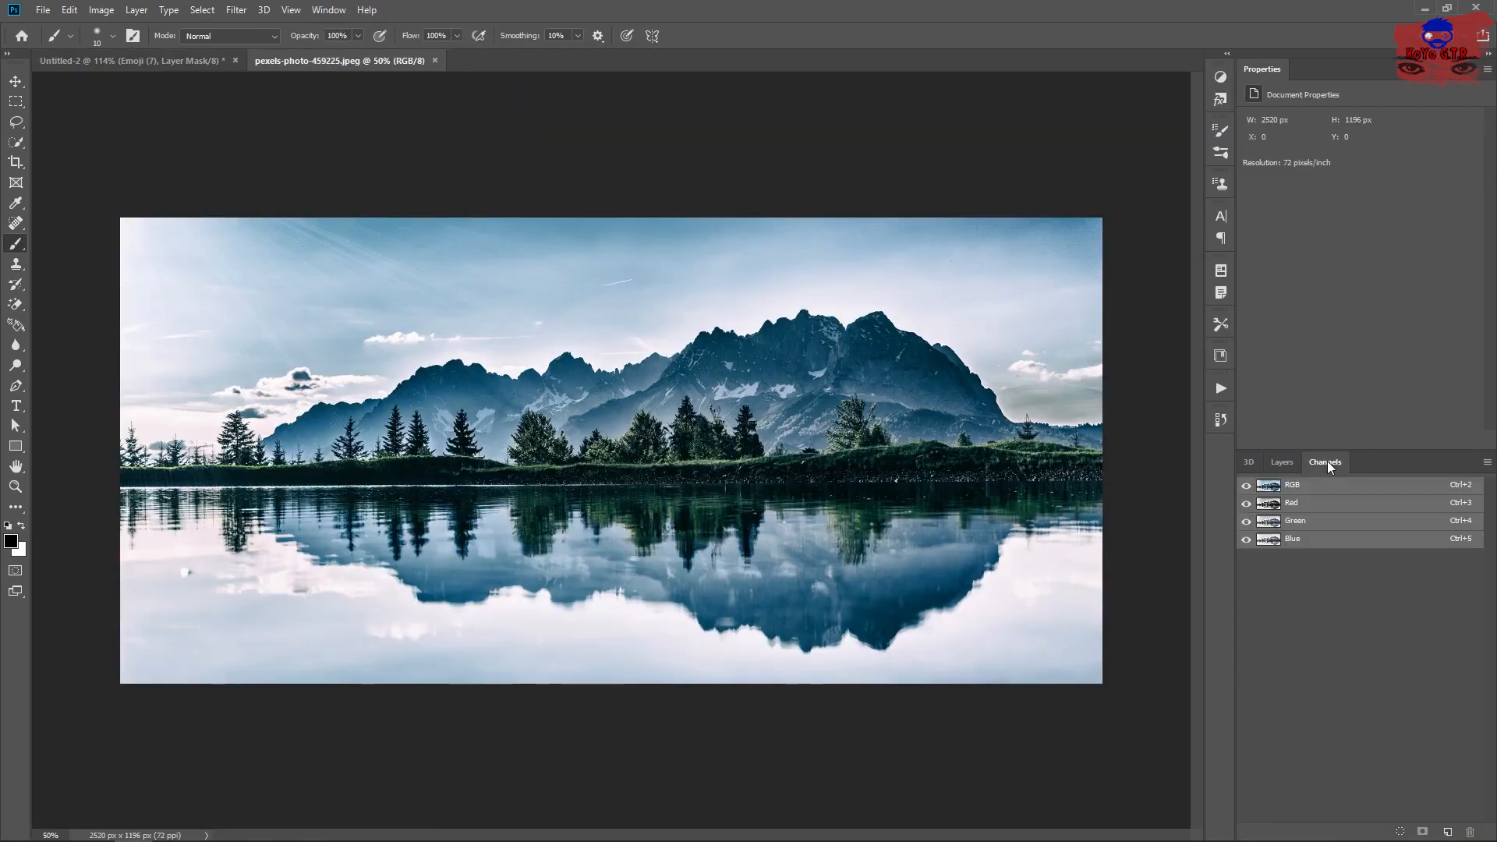
key("ctrl+5")
left_click(1273, 505)
left_click(1273, 528)
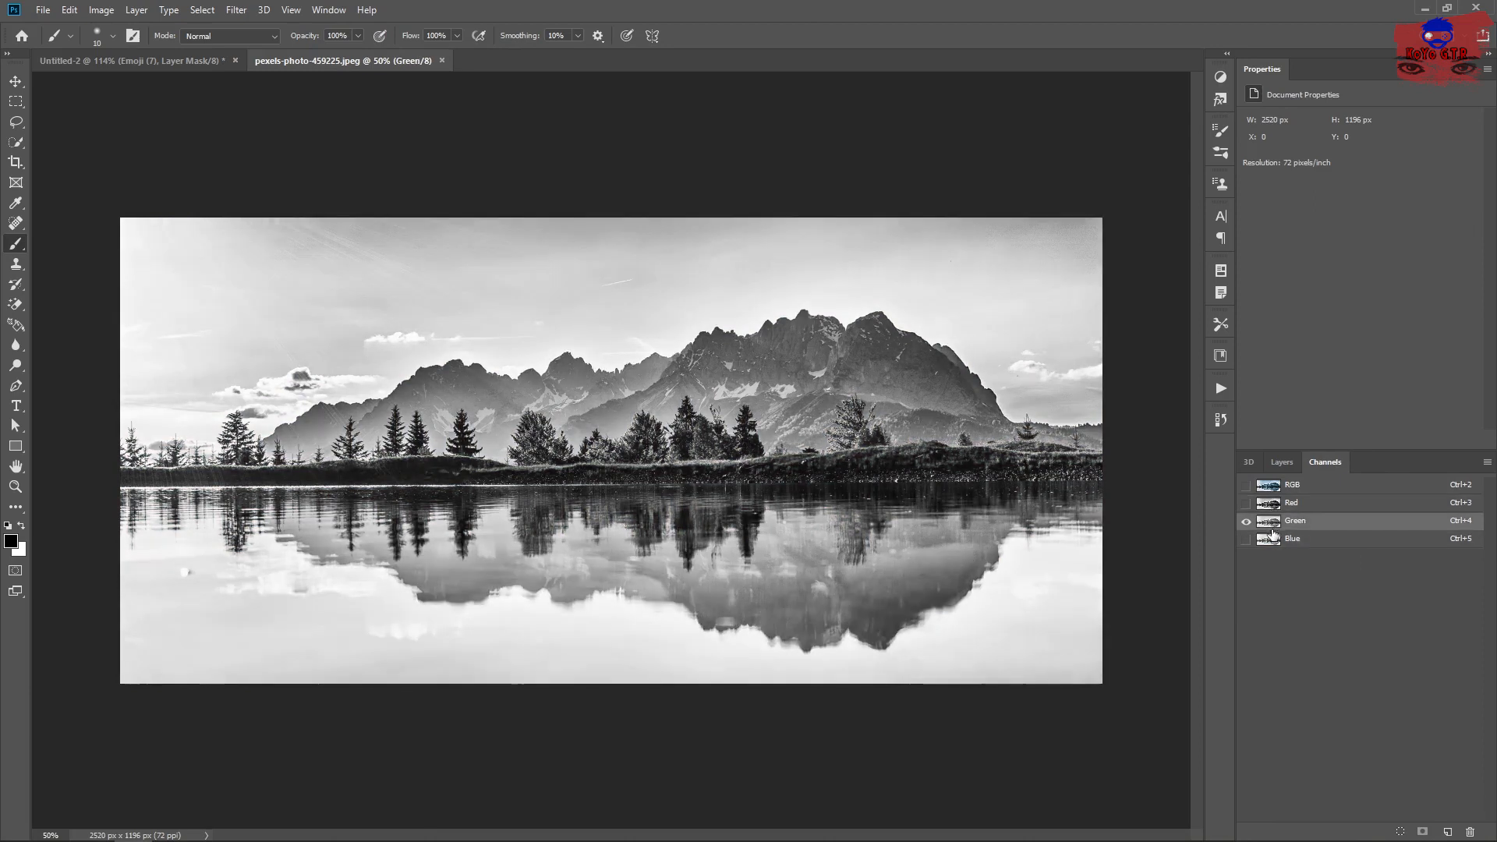
left_click(1271, 539)
left_click(1272, 521)
left_click(1275, 504)
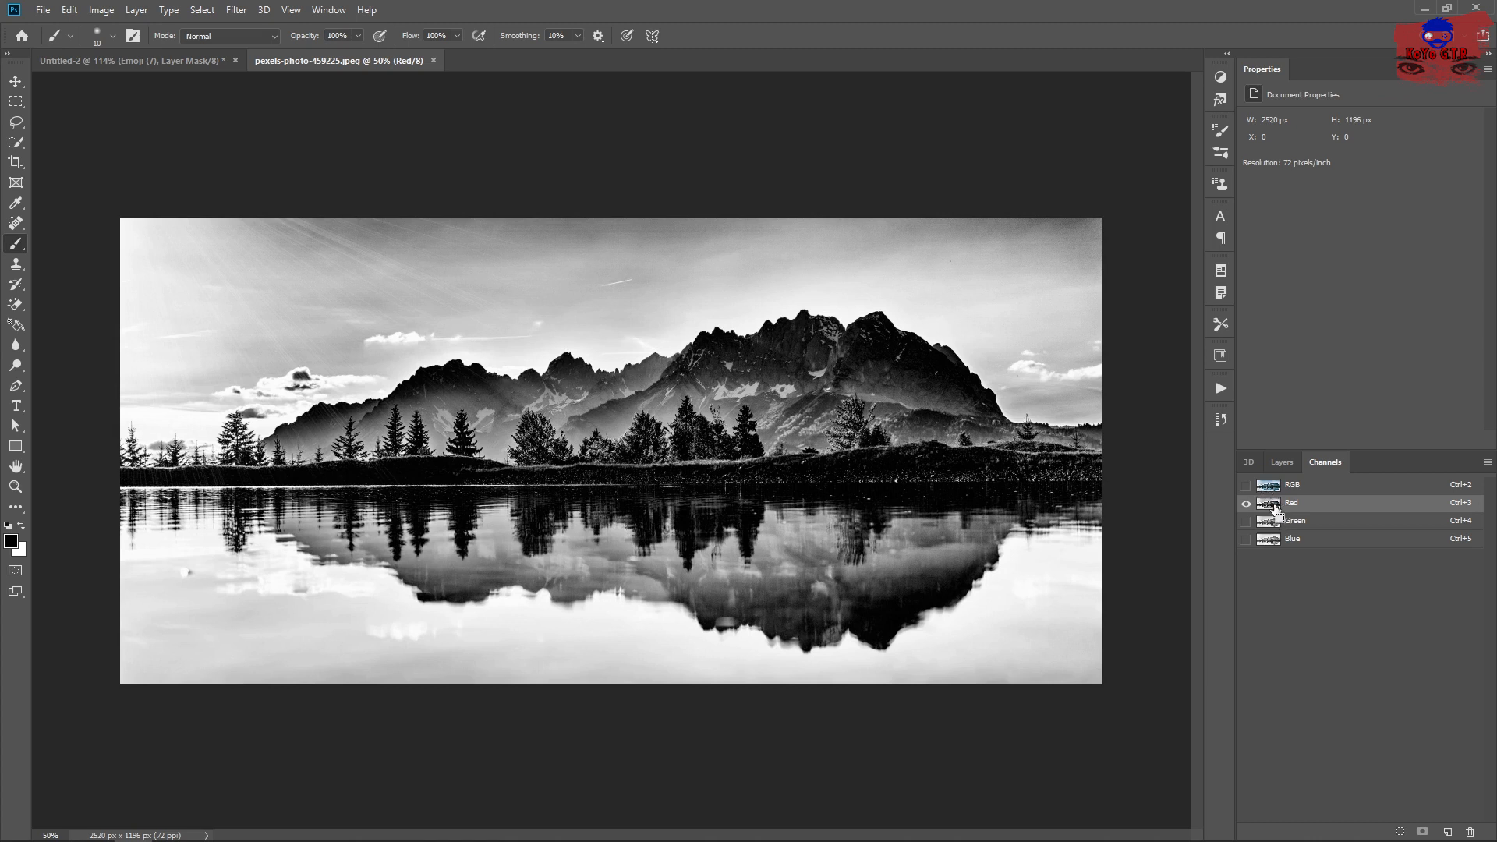
left_click(1276, 508, "ctrl")
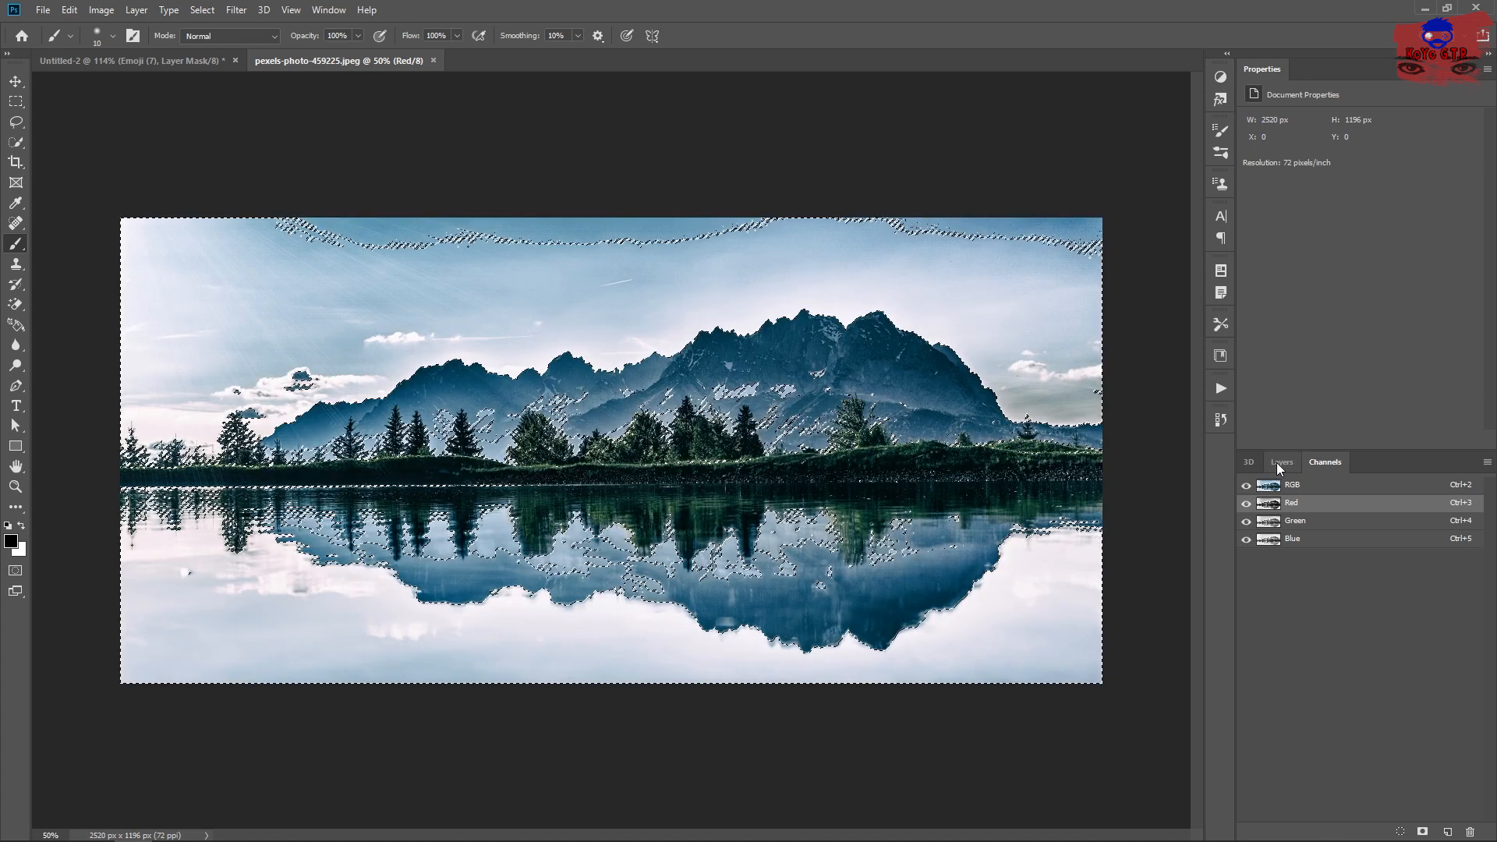
- Invert the Red-channel selection and apply it as a layer mask on the landscape photo's layer
left_click(1281, 462)
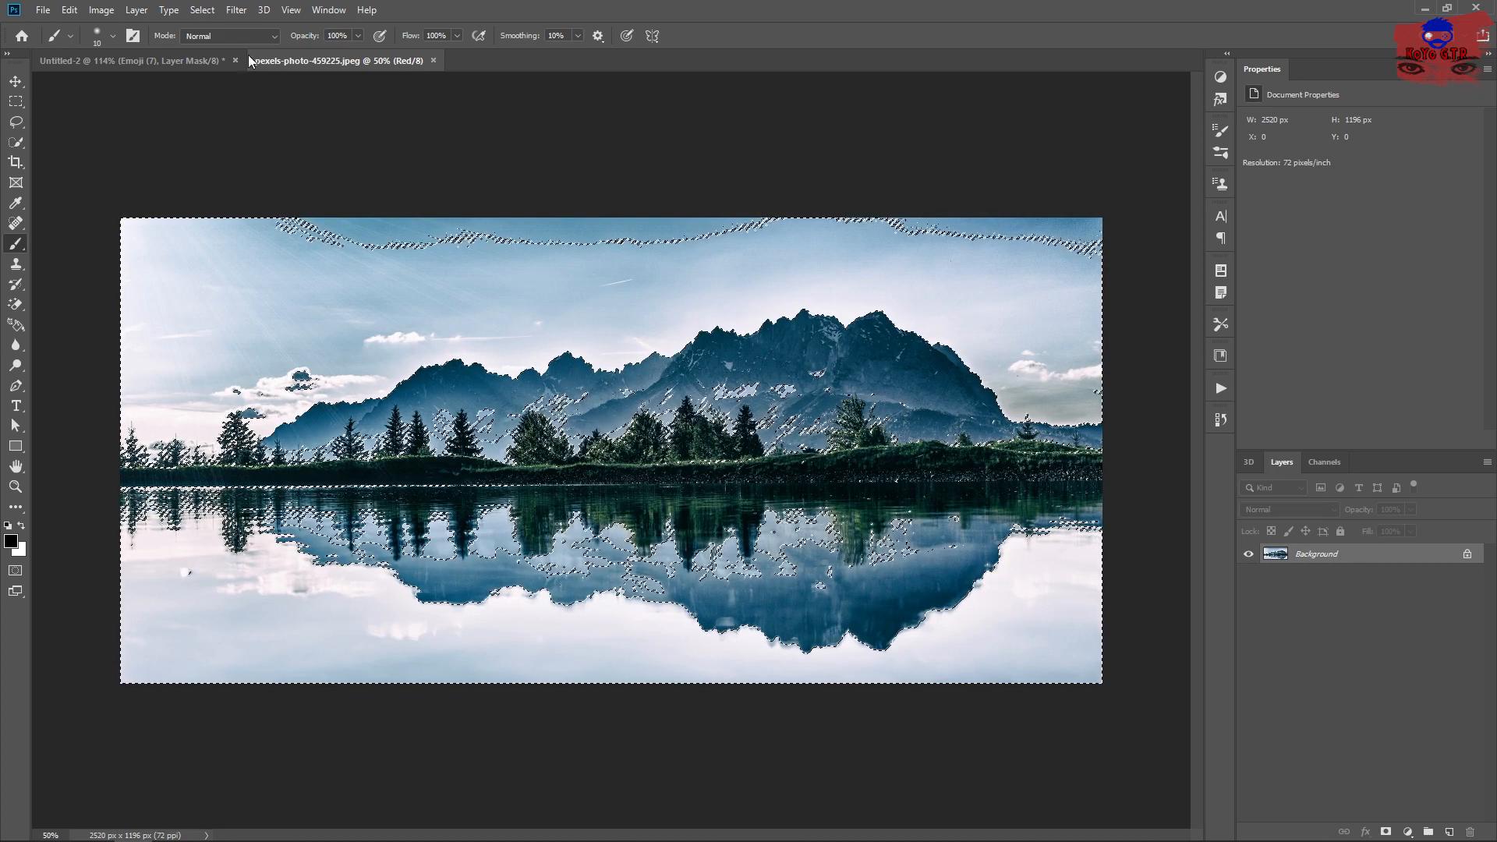
left_click(202, 11)
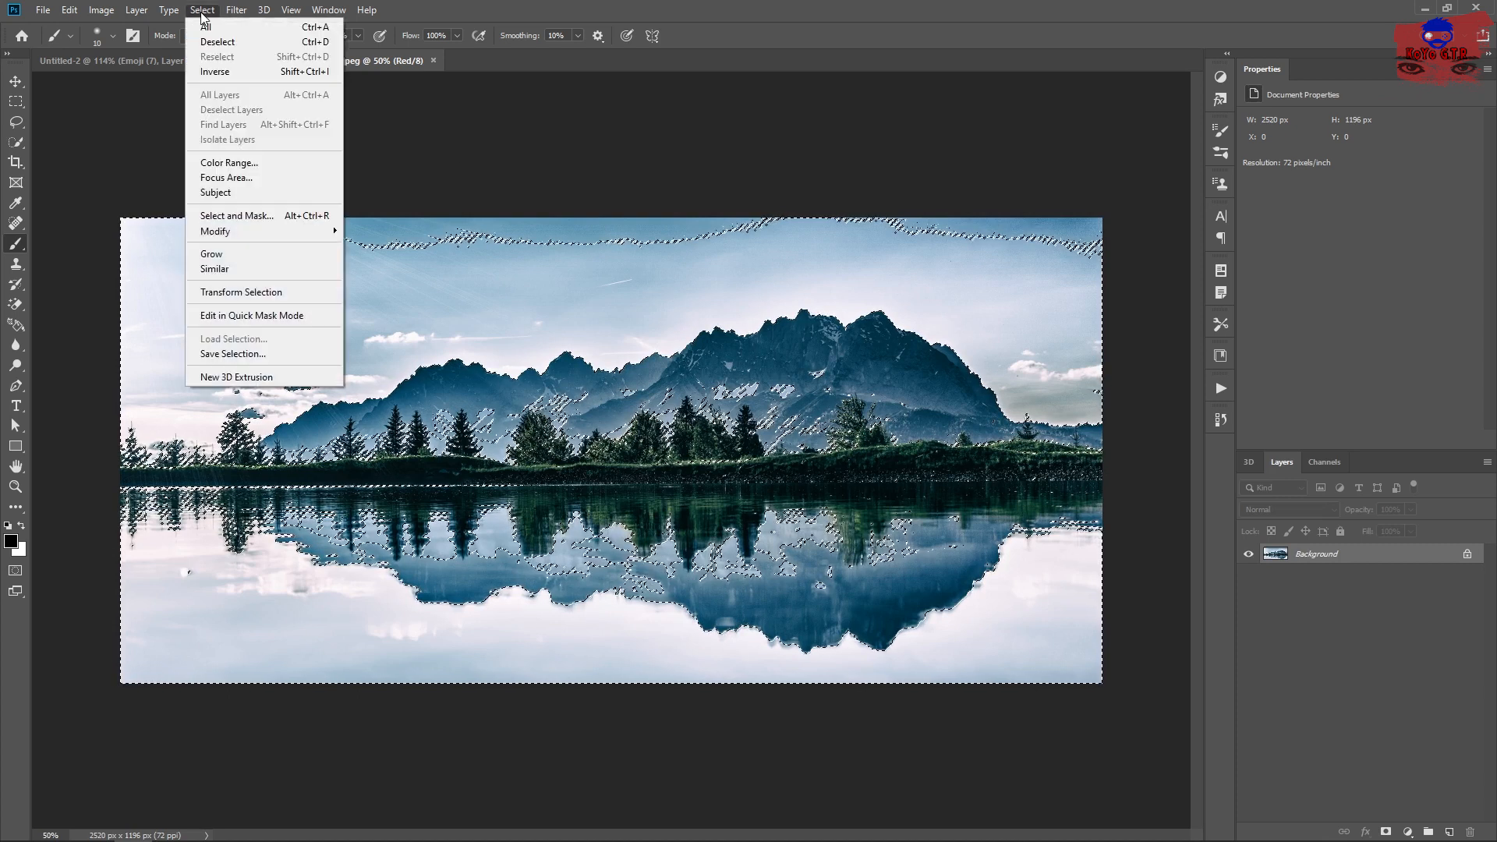
left_click(212, 71)
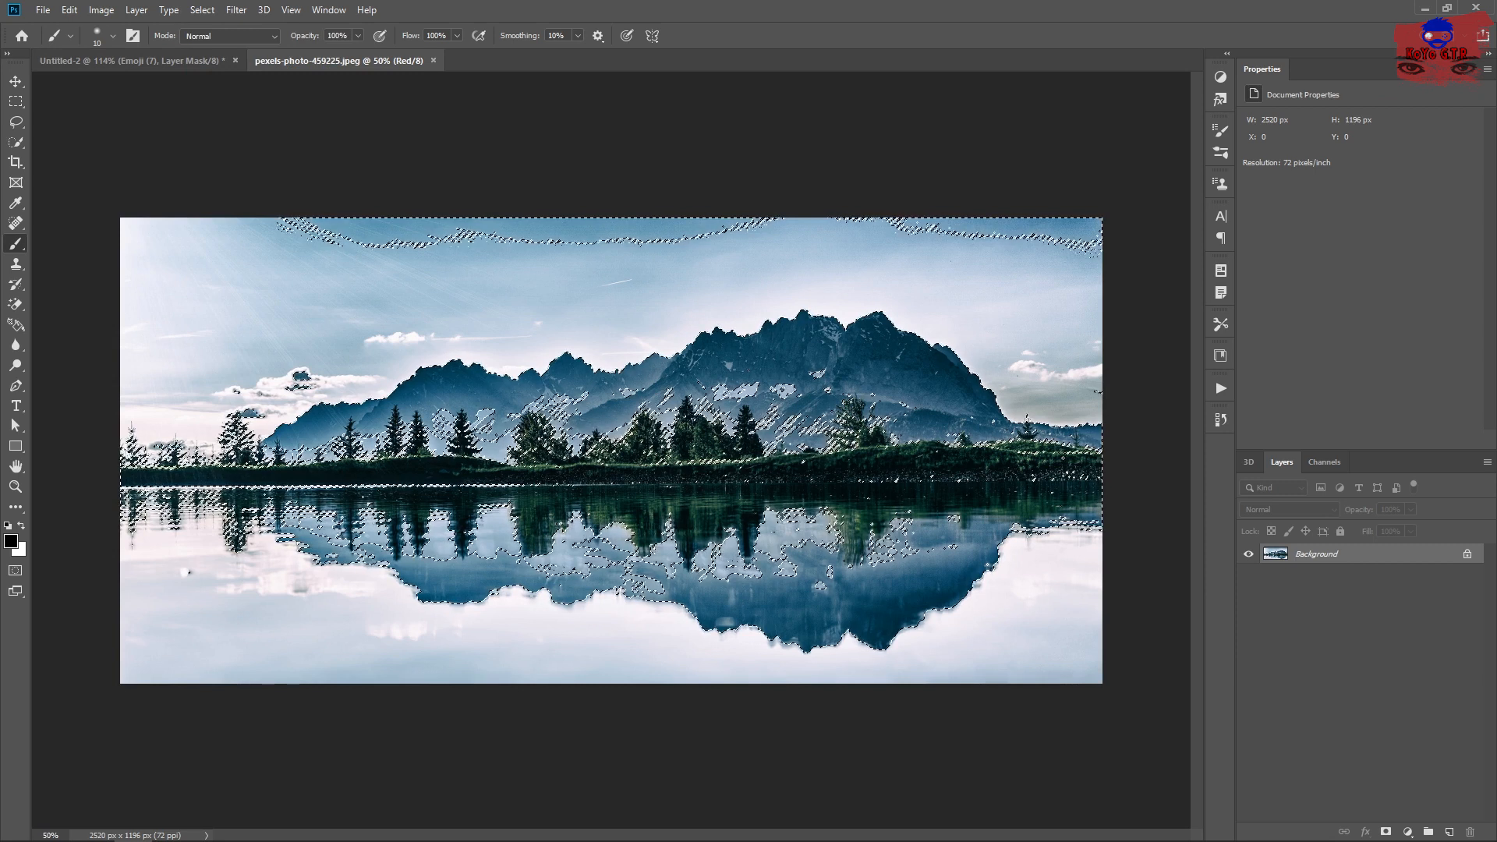
left_click(1385, 831)
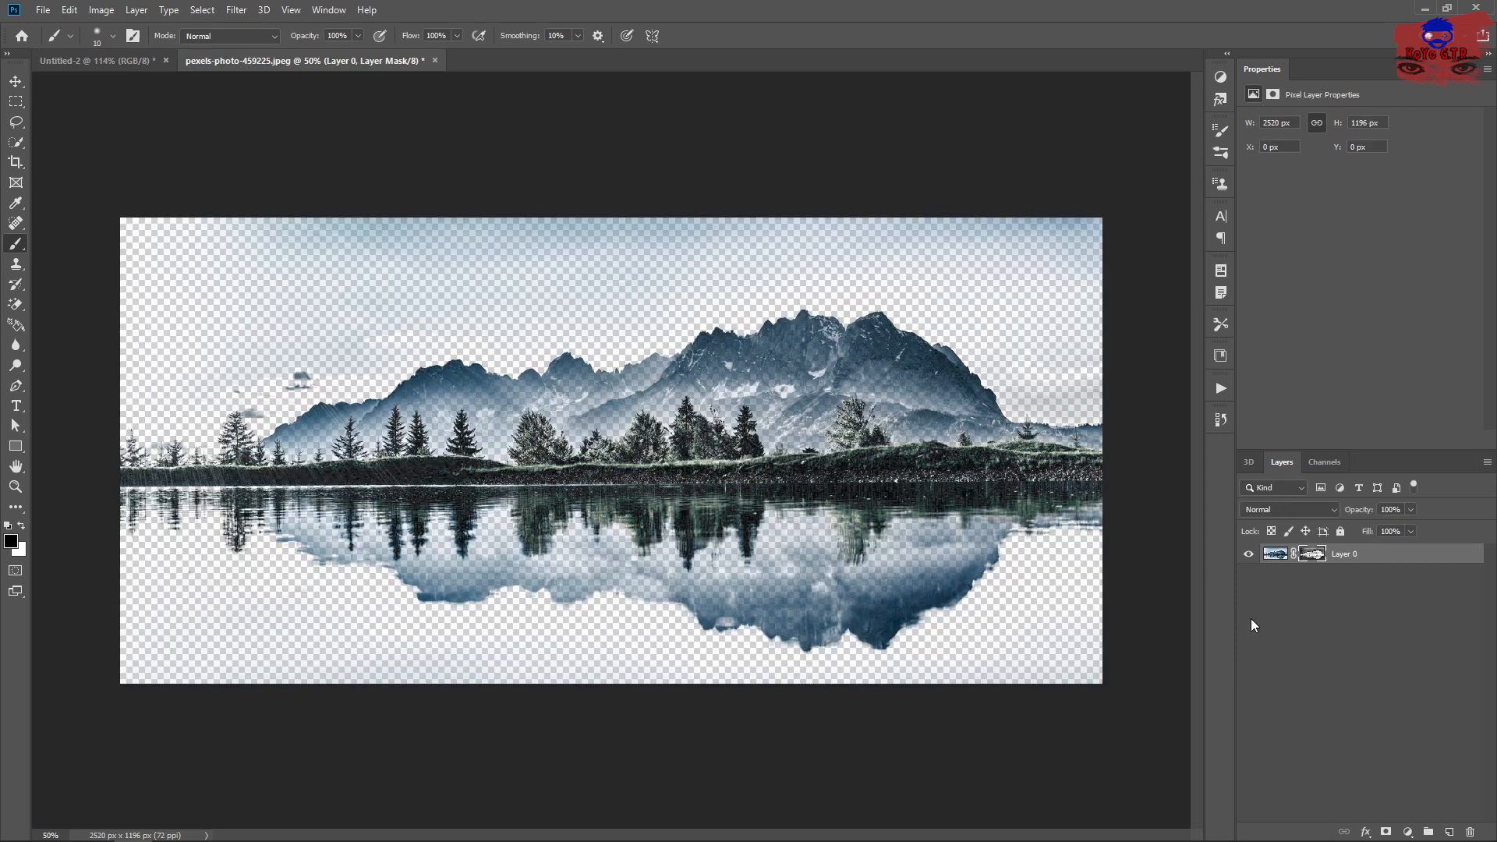
- Bring the masked landscape layer into the Untitled-2 document above the portrait layer
left_click(1374, 556)
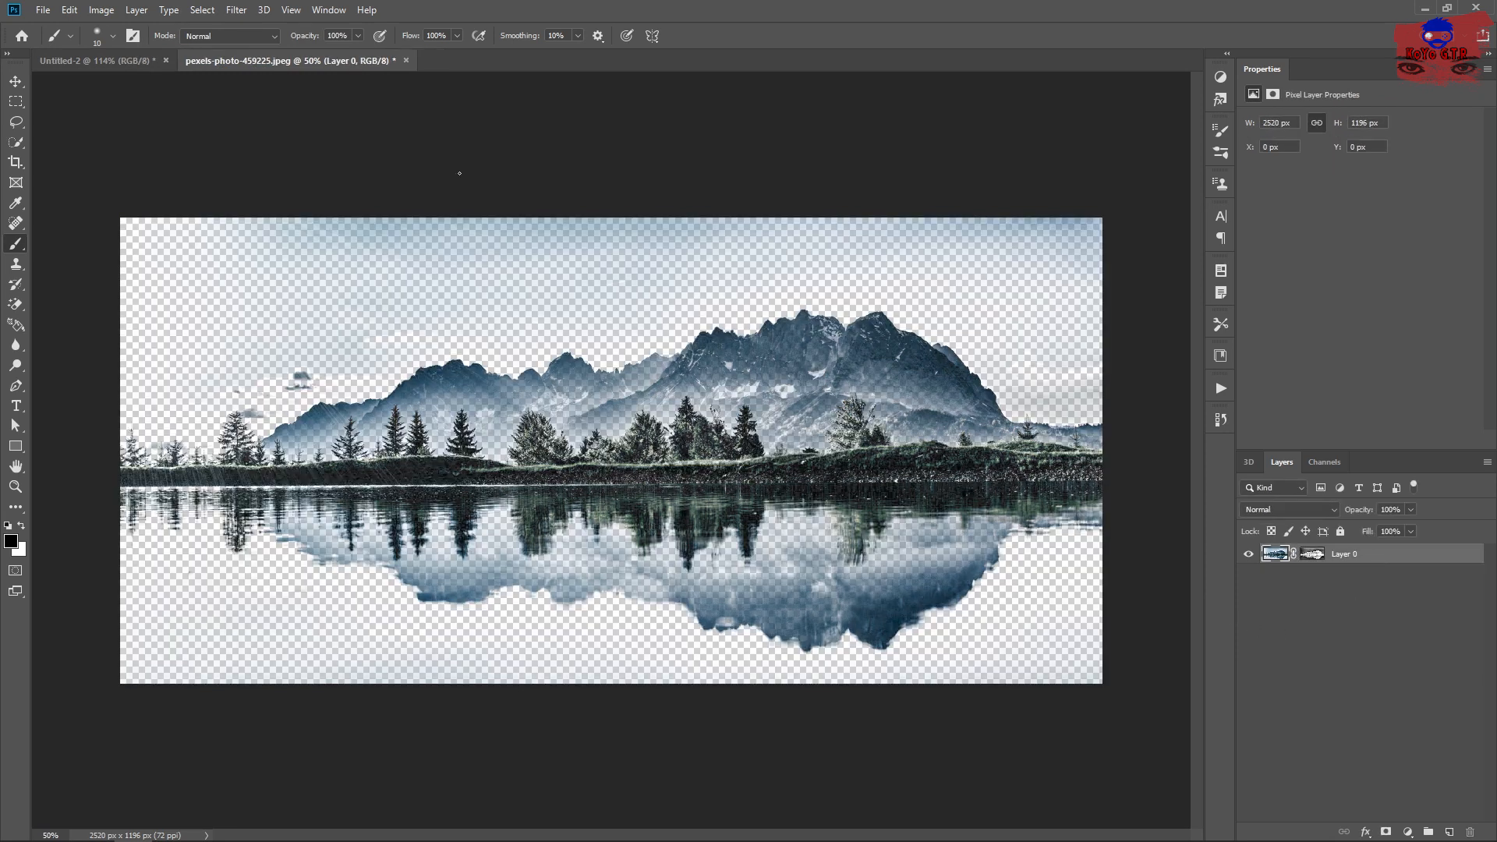
left_click(116, 62)
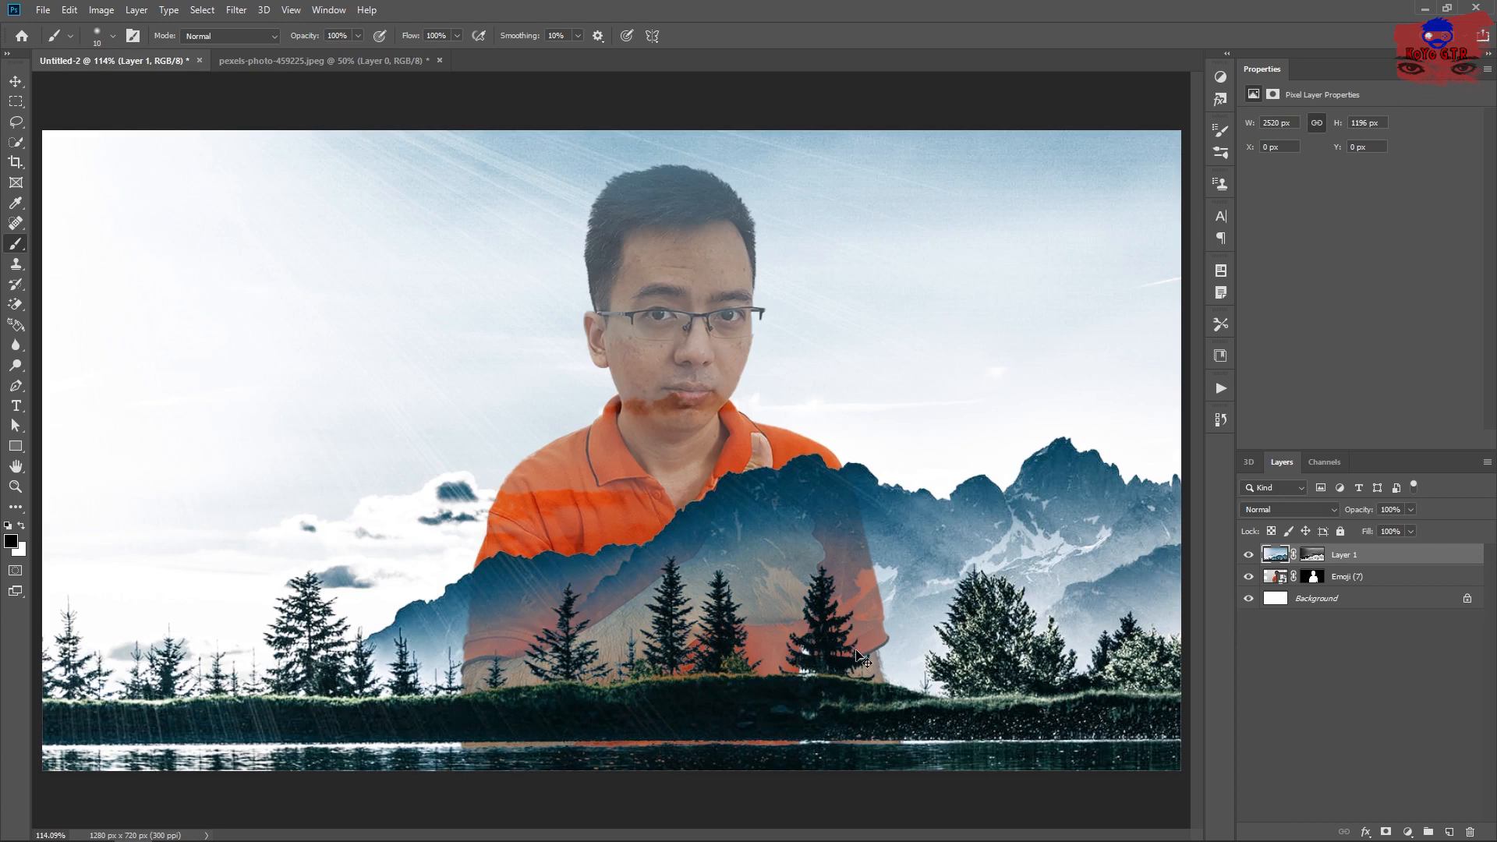
- Free-transform the landscape layer to about 48.86% scale and rotate it to about -87.58 degrees over the portrait
key("ctrl+t")
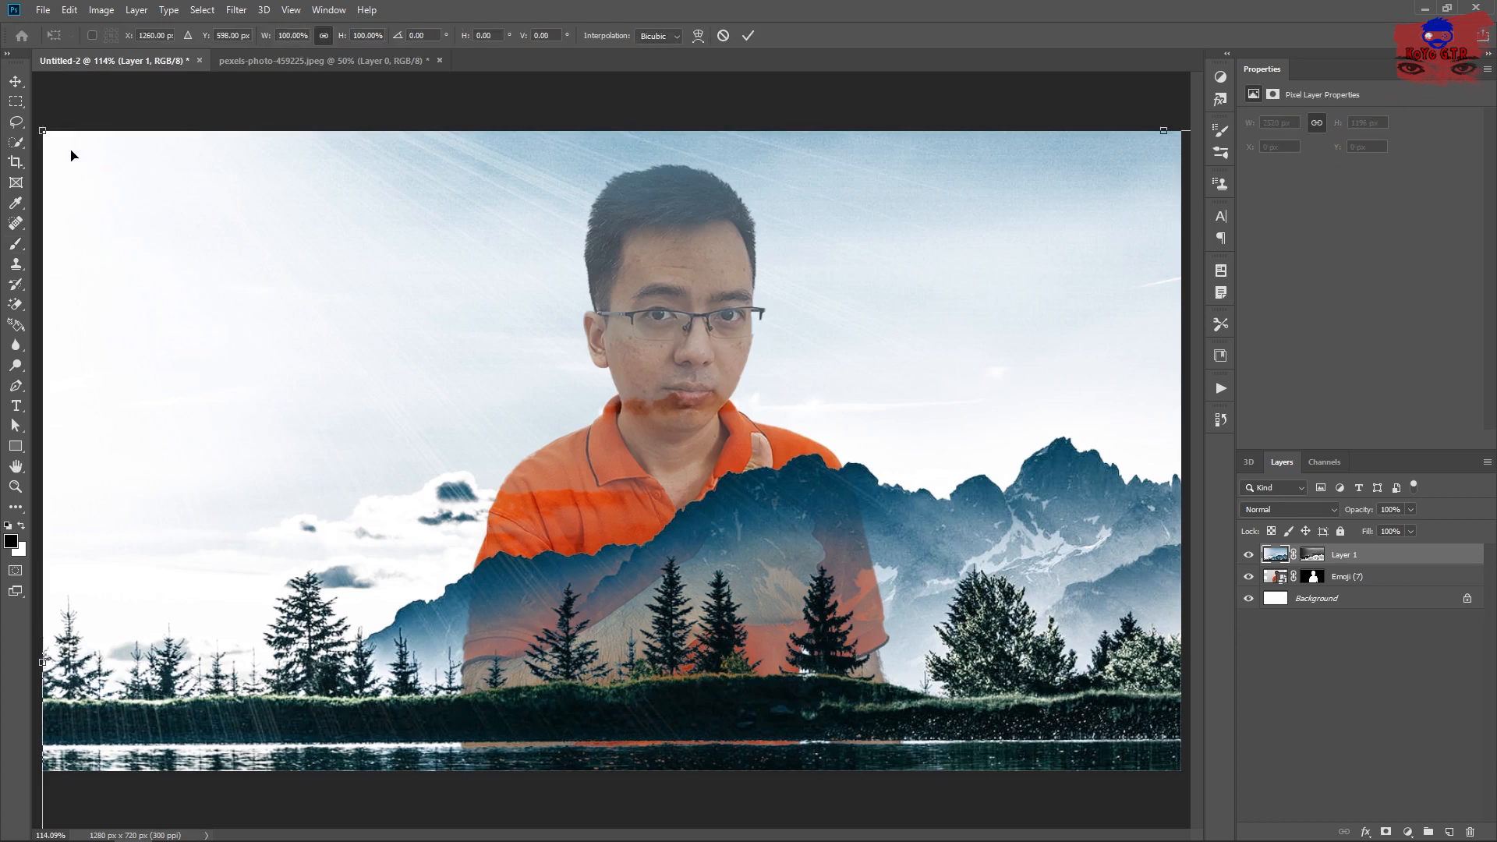
left_click_drag(42, 132, 531, 270)
left_click_drag(173, 114, 780, 822)
left_click_drag(1026, 670, 511, 346)
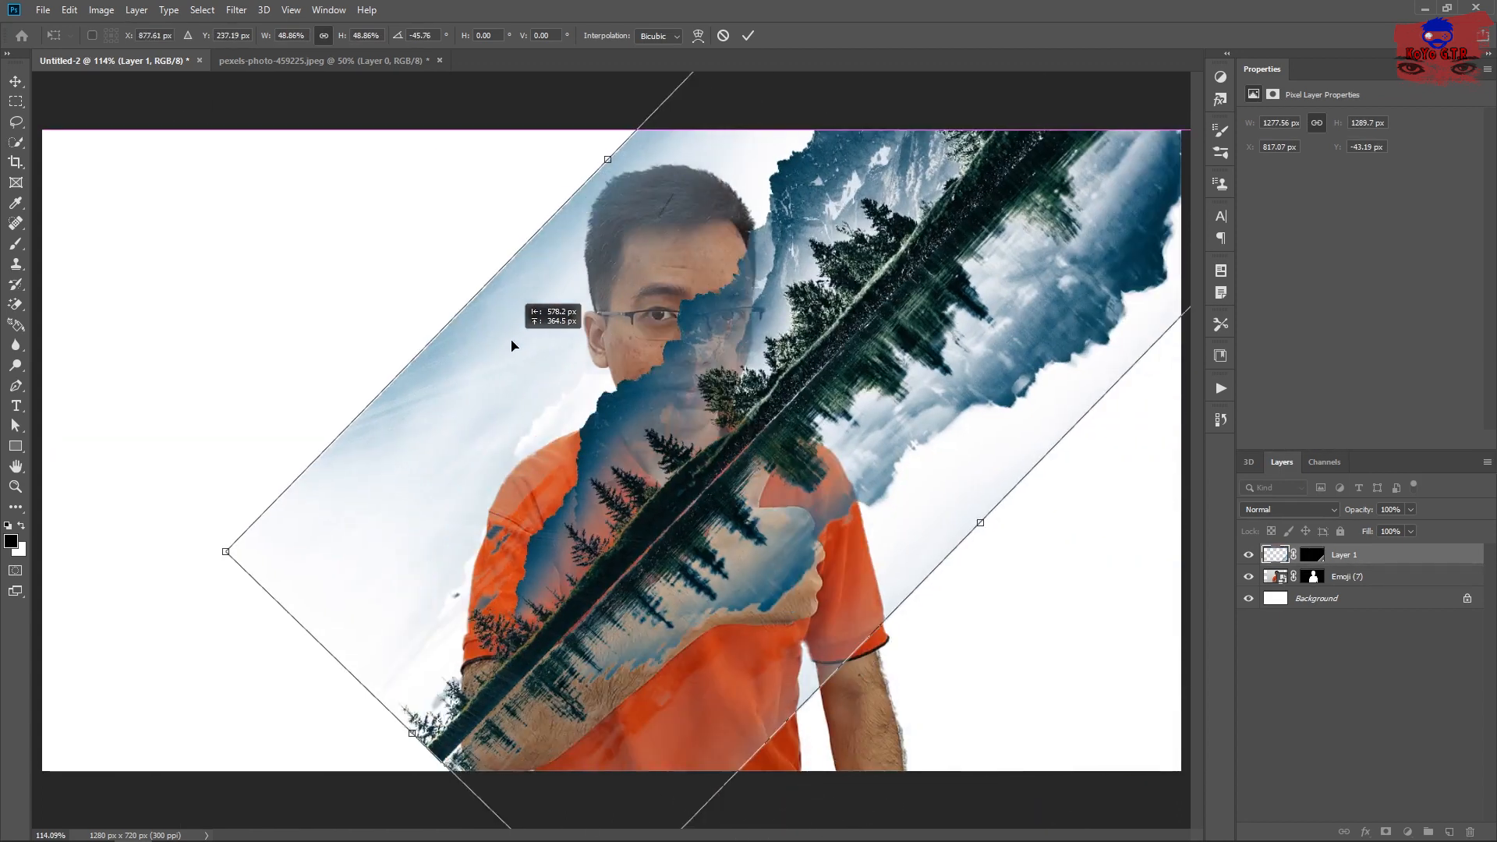
left_click_drag(177, 545, 541, 792)
left_click_drag(675, 534, 480, 834)
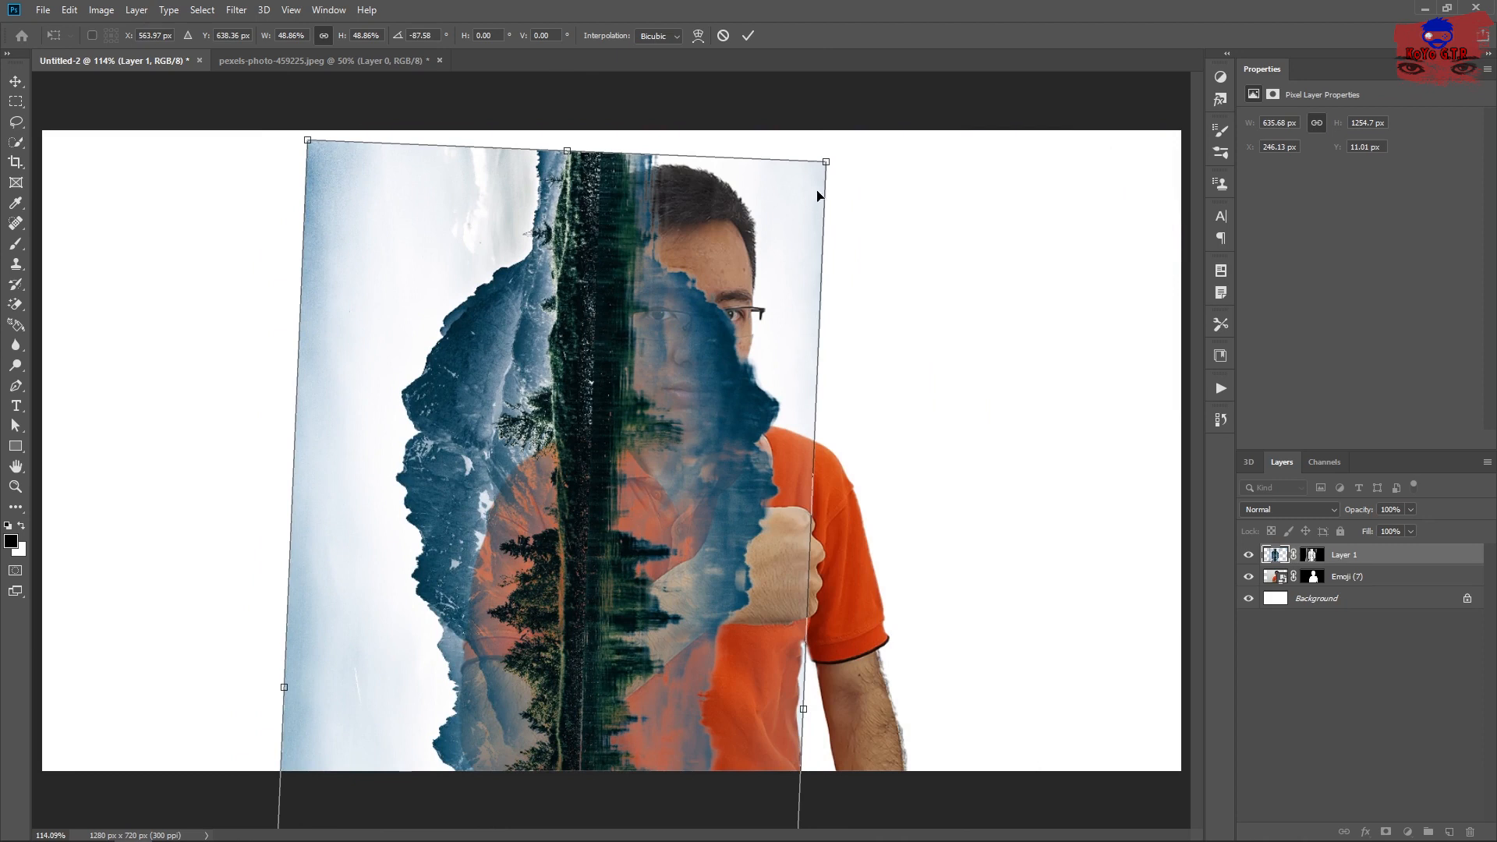
- Reposition the rotated landscape over the man's head and shoulder, enlarge it to about 52.77%, and apply the transform
left_click_drag(815, 166, 585, 595)
left_click_drag(481, 693, 585, 231)
key("ctrl+z")
left_click_drag(718, 238, 676, 254)
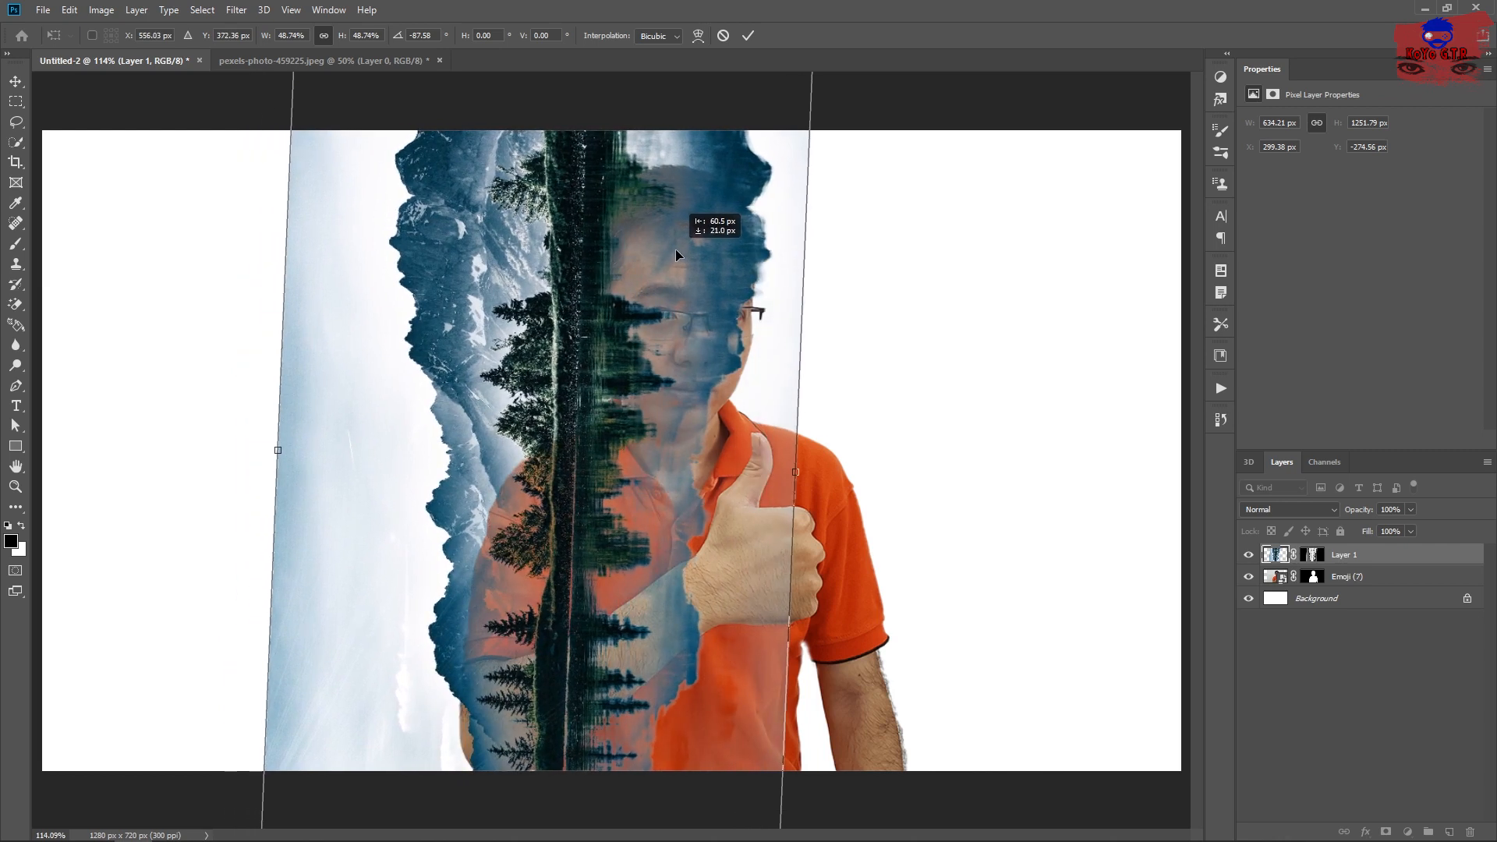
left_click_drag(677, 254, 676, 254)
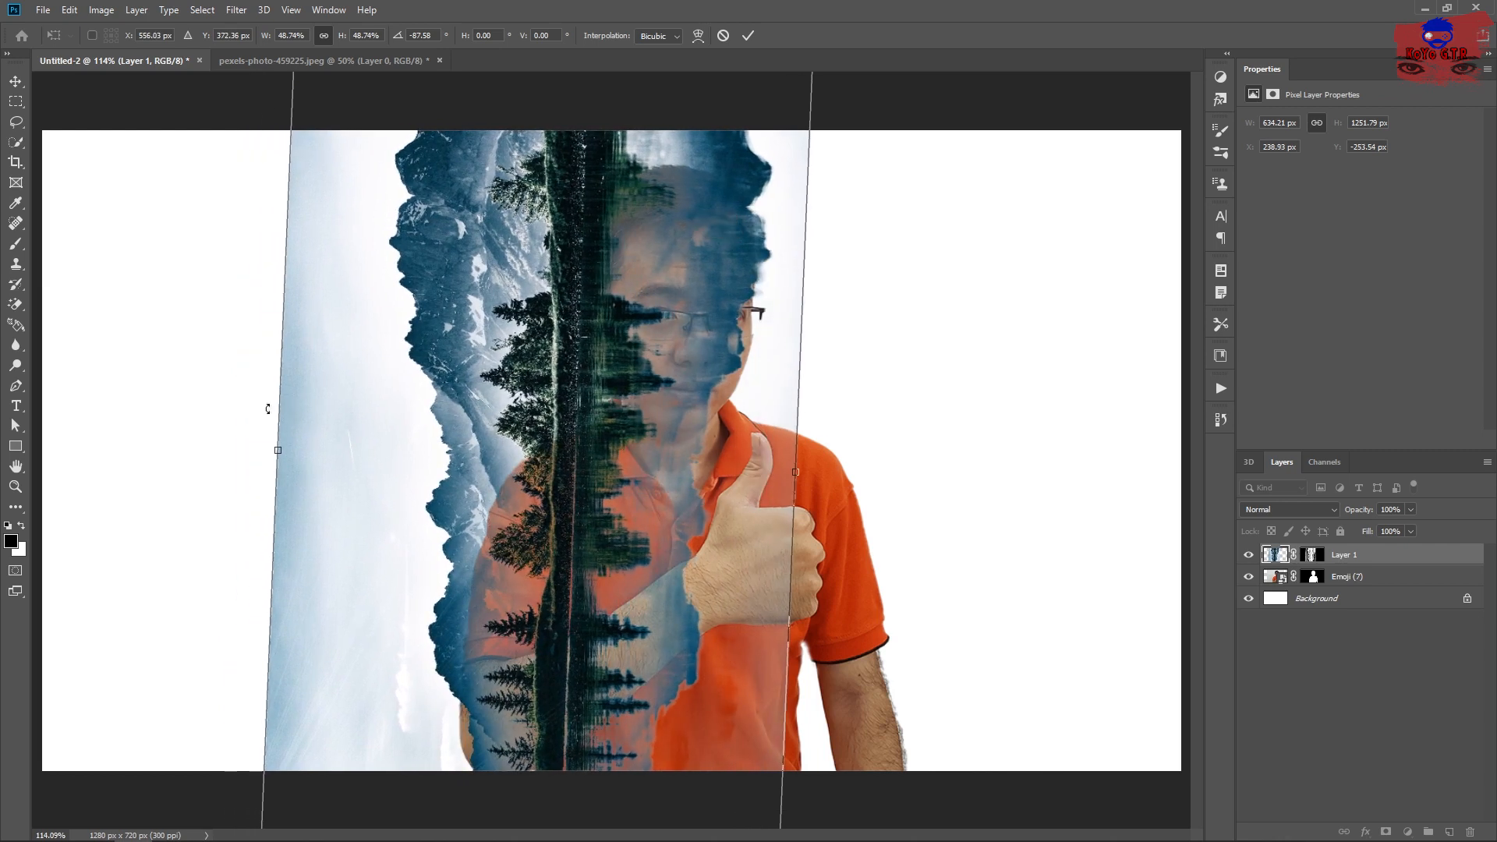
left_click_drag(277, 454, 234, 452)
mouse_move(540, 432)
left_mouse_down()
mouse_move(551, 448)
mouse_move(534, 450)
mouse_move(547, 446)
left_mouse_up()
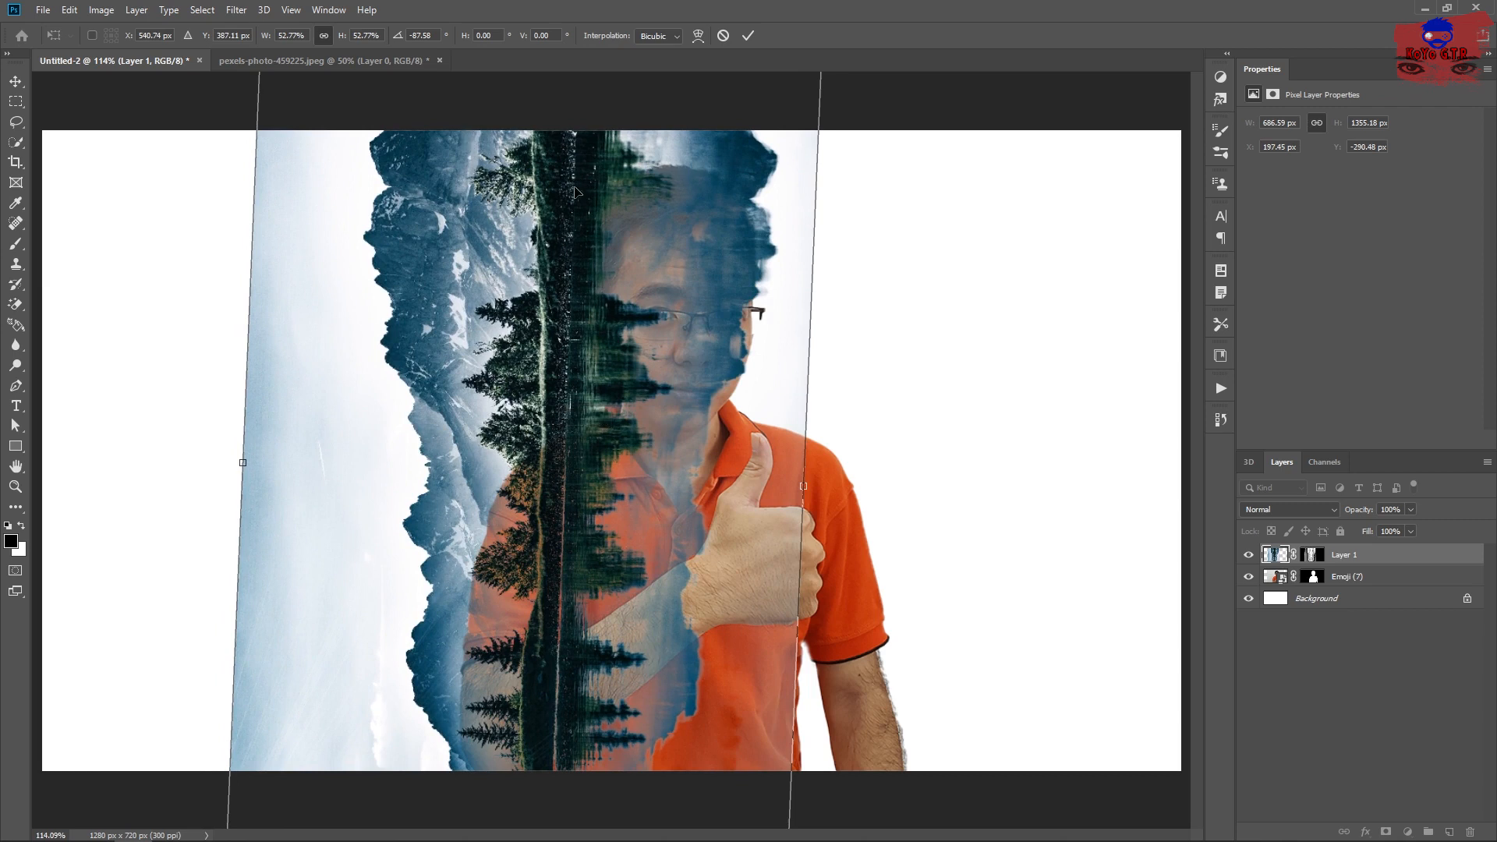
left_click(749, 36)
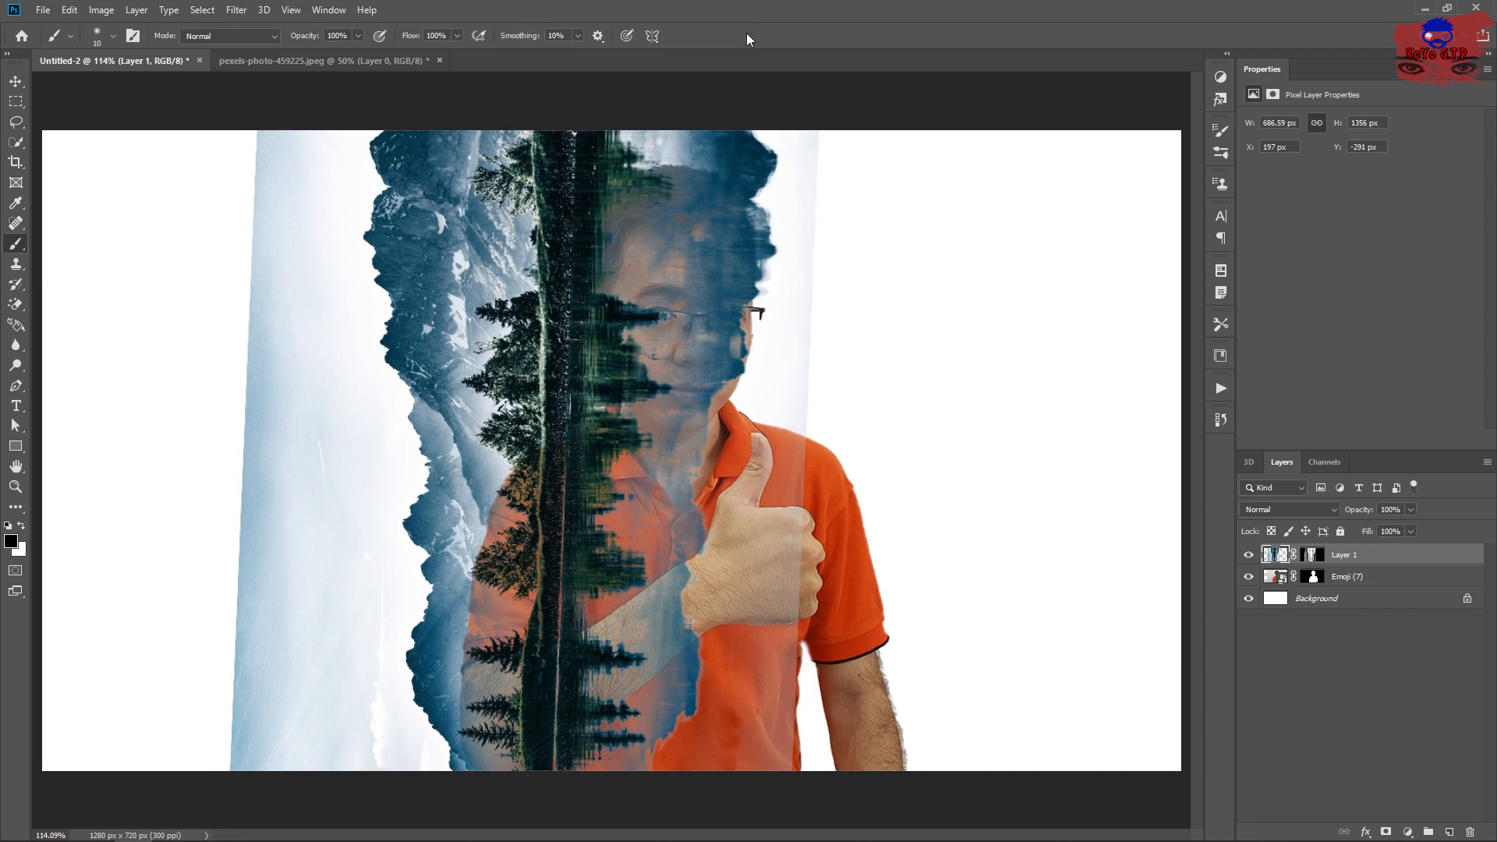
- Load the Emoji (7) layer mask as a selection and make Layer 1's mask the editing target
left_click(1323, 651)
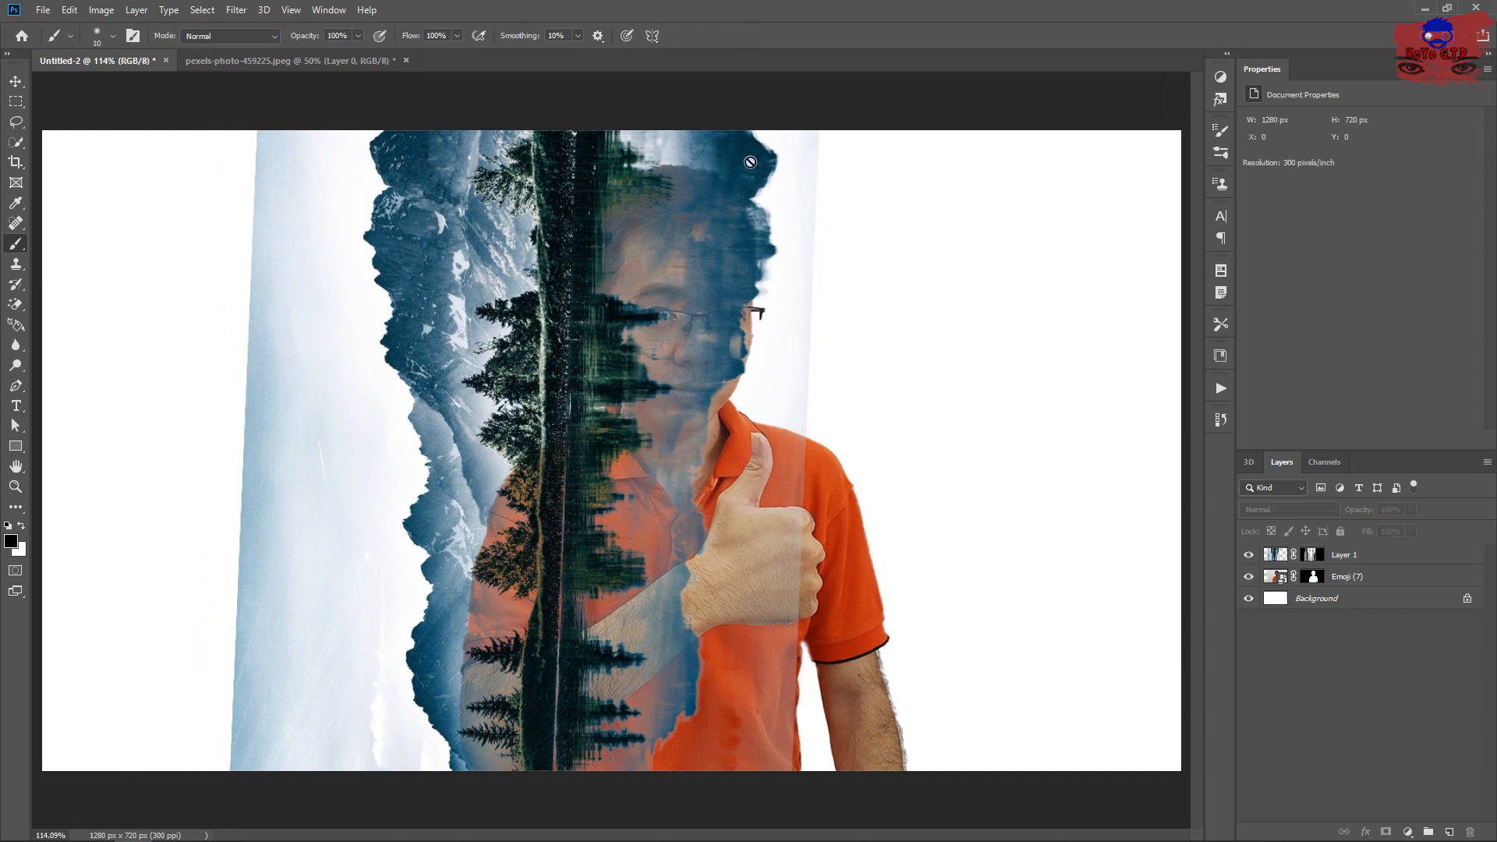
left_click(1314, 577, "ctrl")
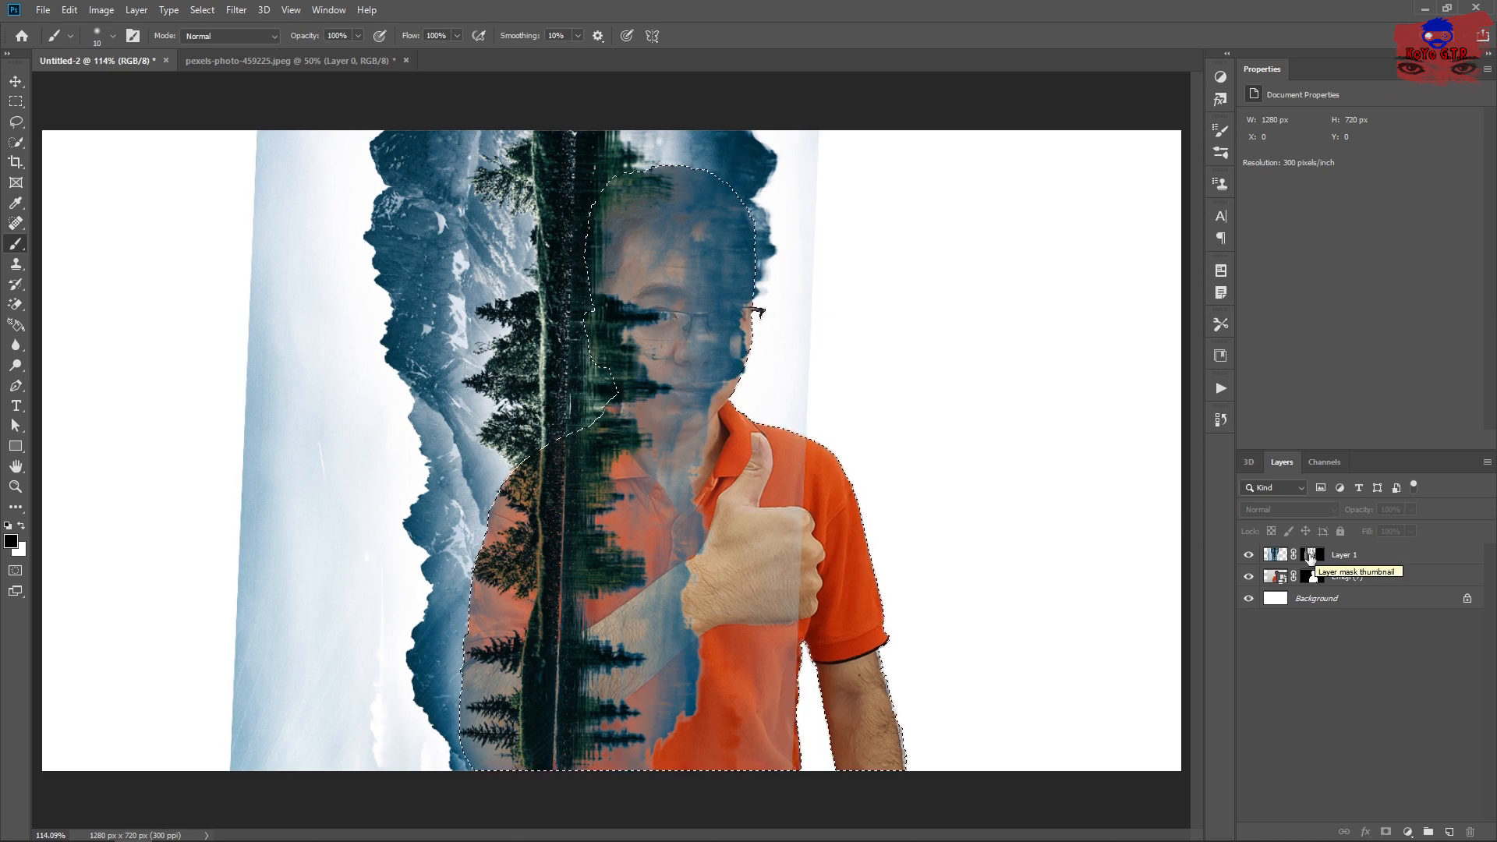
left_click(1310, 555)
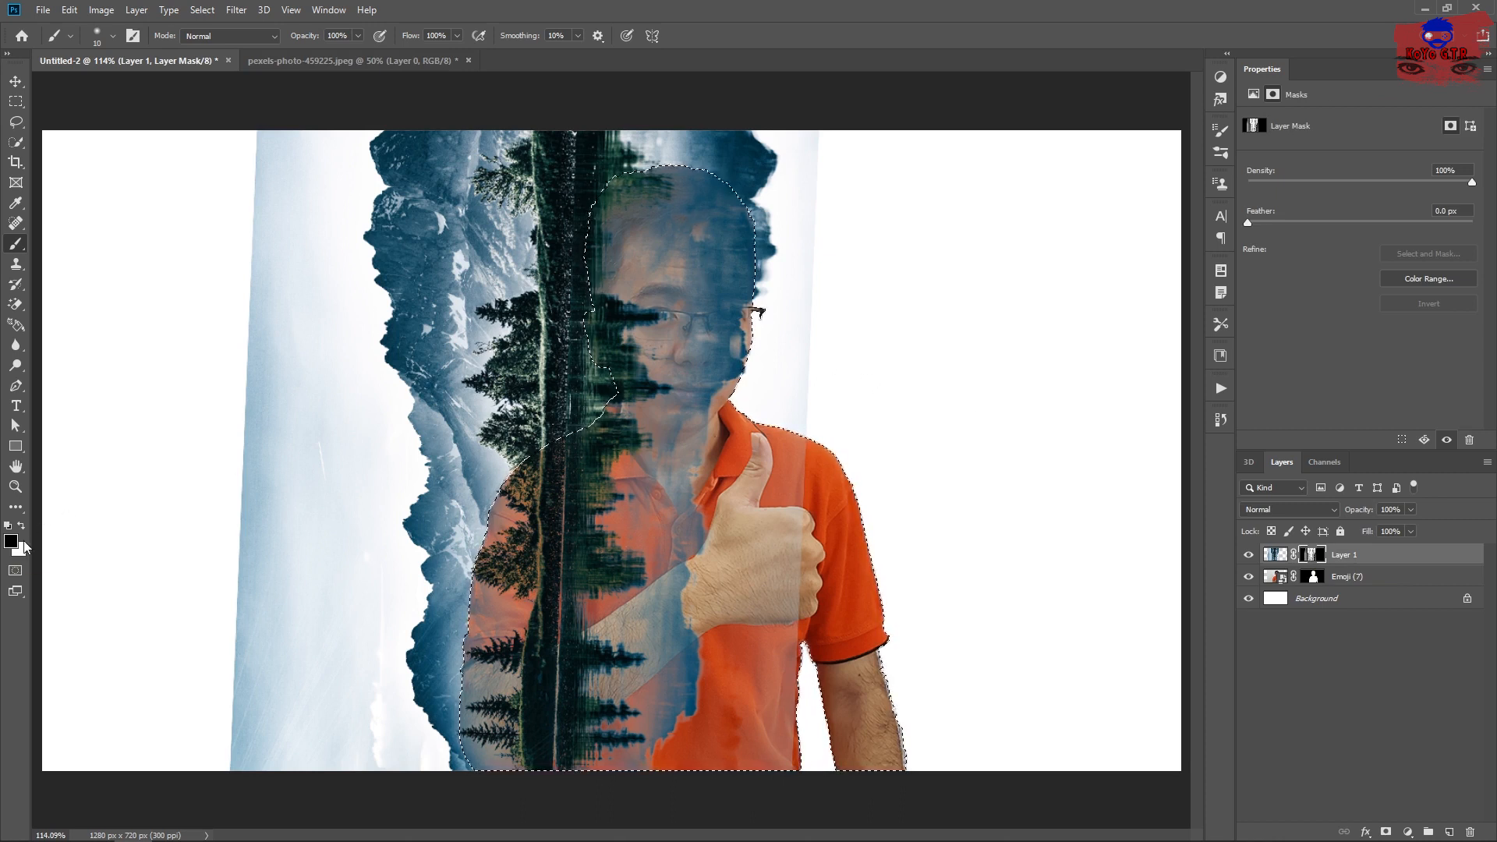
- Paint black on Layer 1's mask with a soft 109 px brush to hide the landscape over the man's head, shirt and arms
mouse_move(693, 316)
left_mouse_down()
mouse_move(563, 316)
mouse_move(688, 334)
mouse_move(672, 319)
mouse_move(677, 335)
mouse_move(714, 203)
left_mouse_up()
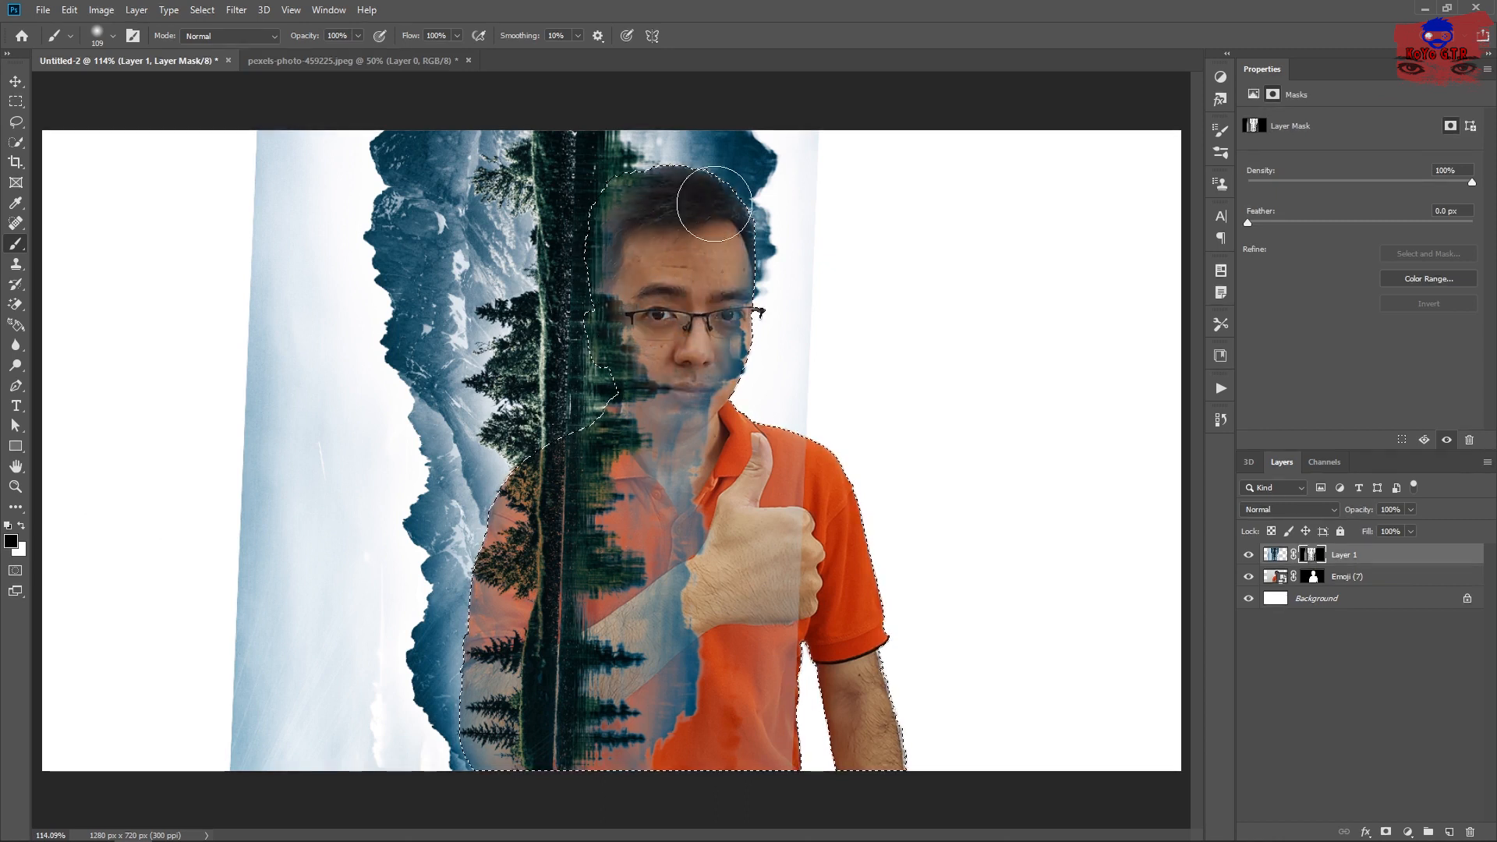
mouse_move(719, 335)
left_mouse_down()
mouse_move(670, 390)
mouse_move(471, 535)
left_mouse_up()
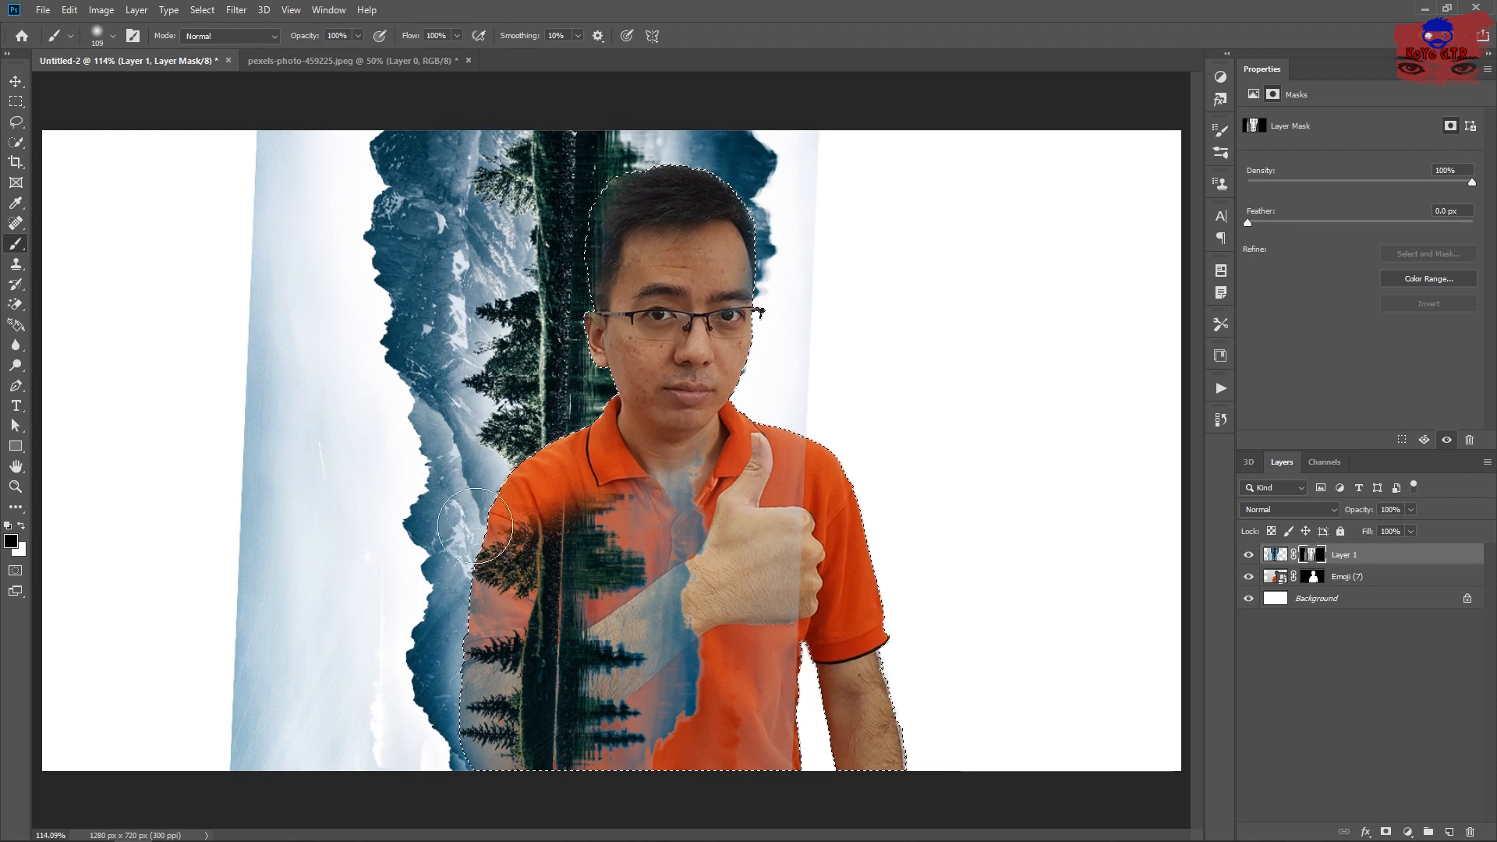
mouse_move(561, 524)
left_mouse_down()
mouse_move(657, 680)
mouse_move(546, 741)
left_mouse_up()
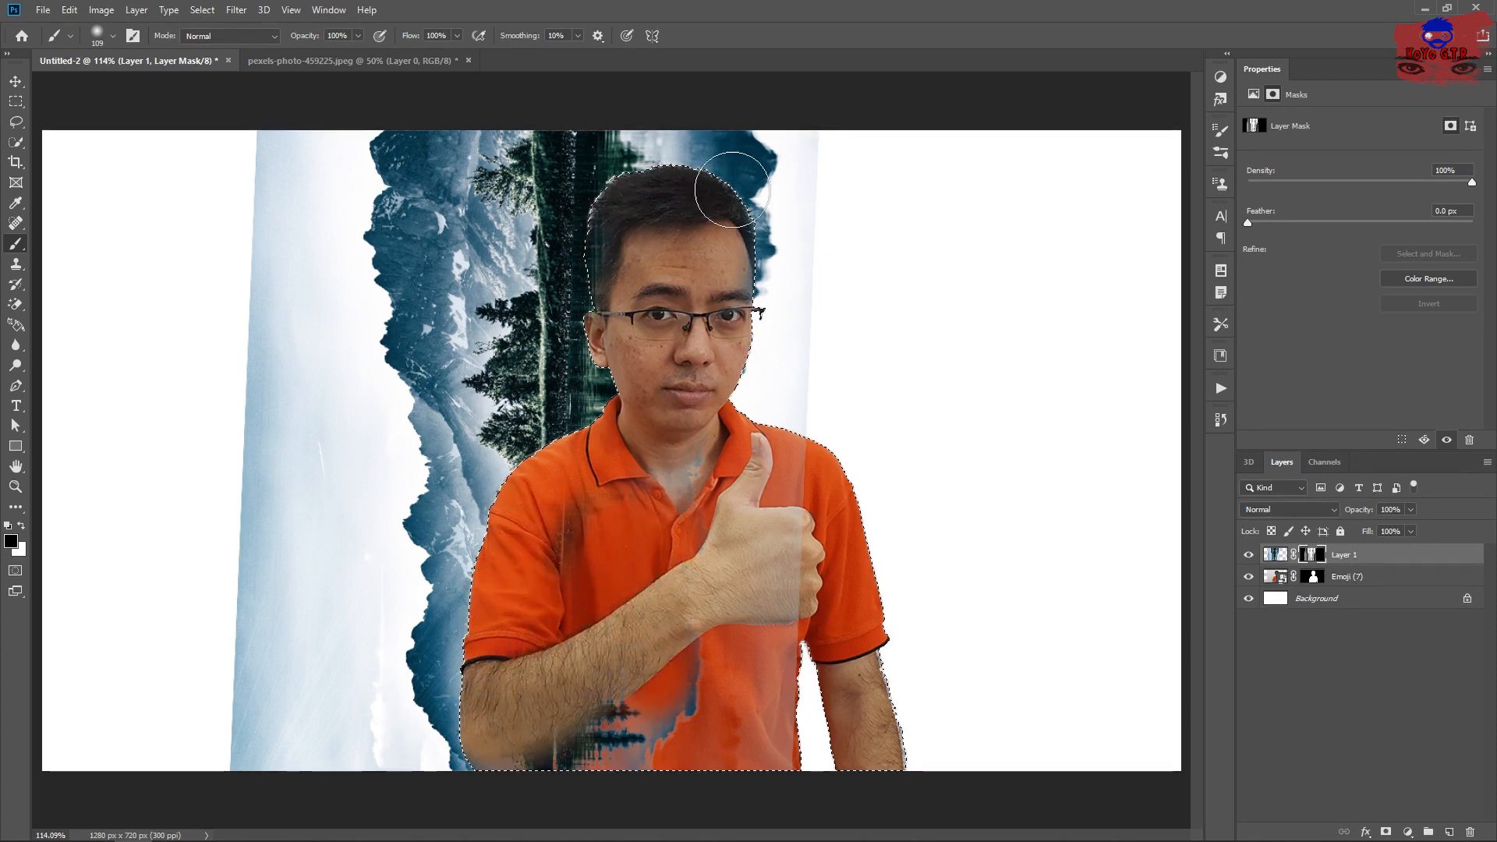
left_click_drag(568, 728, 678, 741)
mouse_move(636, 683)
left_mouse_down()
mouse_move(739, 702)
mouse_move(823, 593)
mouse_move(785, 451)
mouse_move(800, 413)
left_mouse_up()
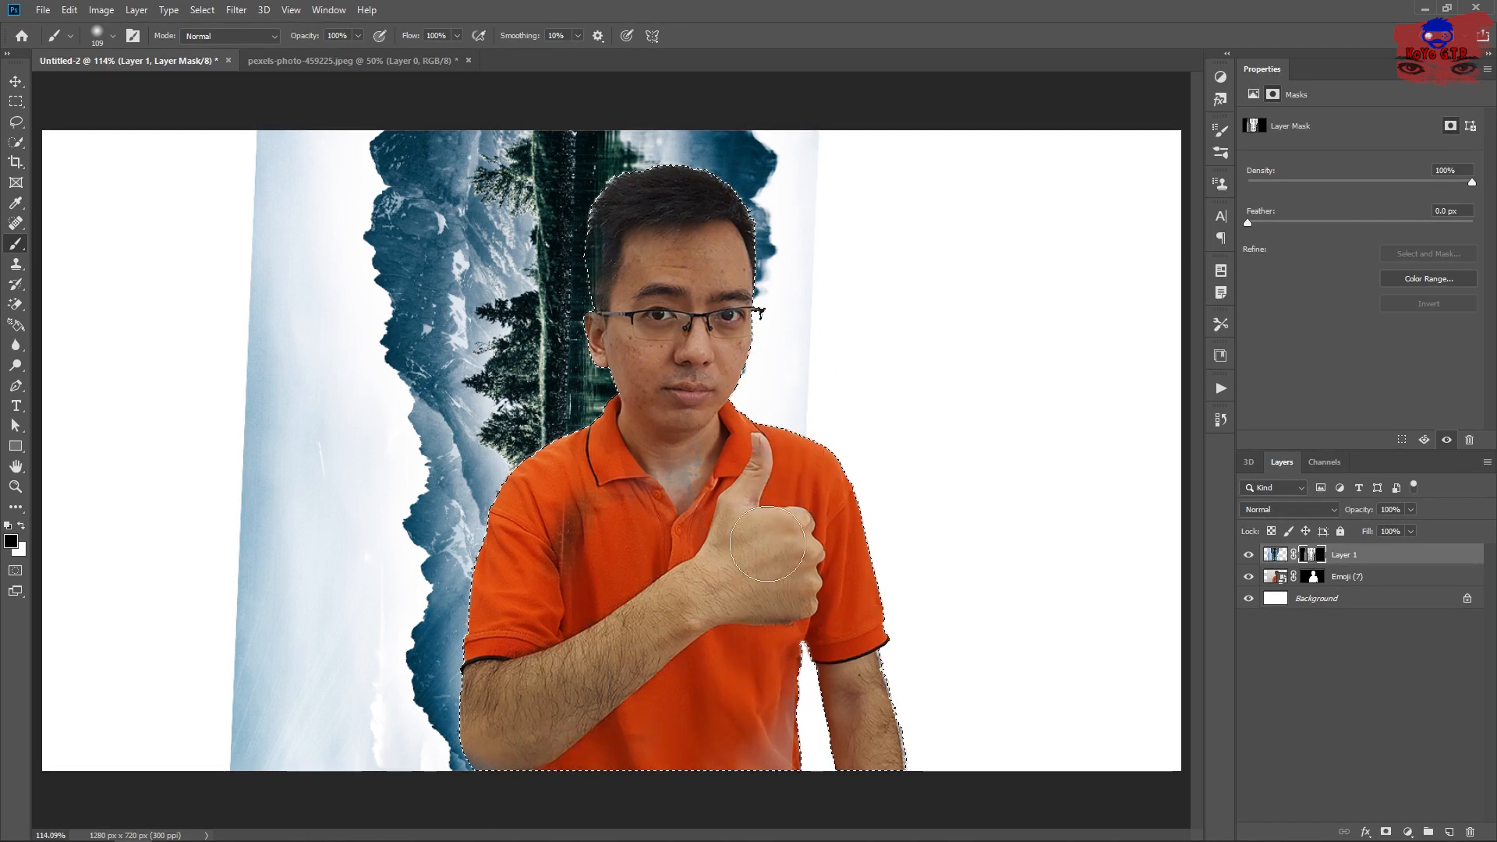
left_click_drag(802, 768, 779, 725)
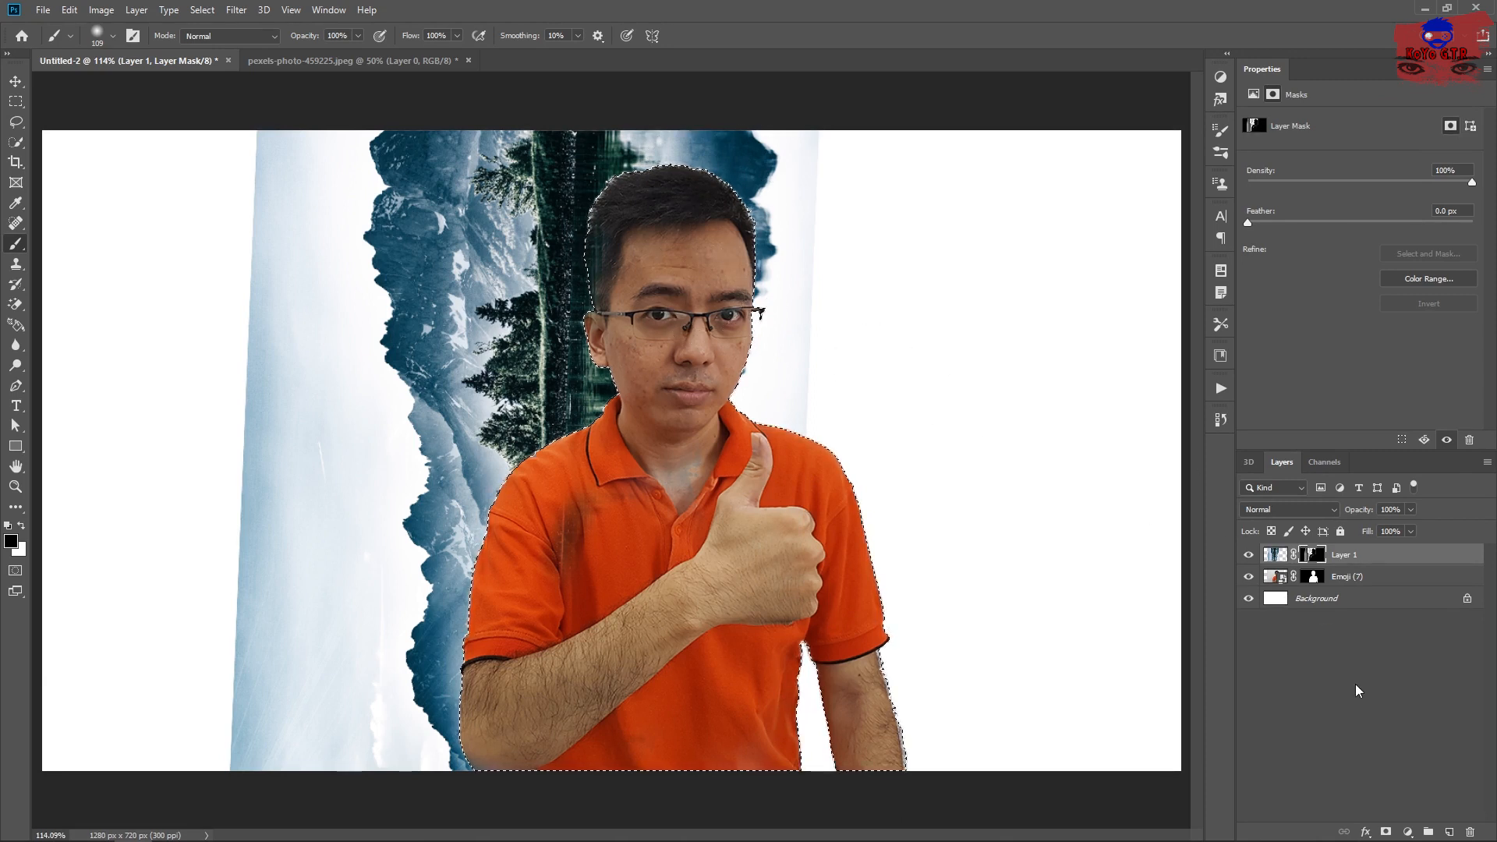
mouse_move(581, 518)
left_mouse_down()
mouse_move(569, 590)
mouse_move(591, 732)
left_mouse_up()
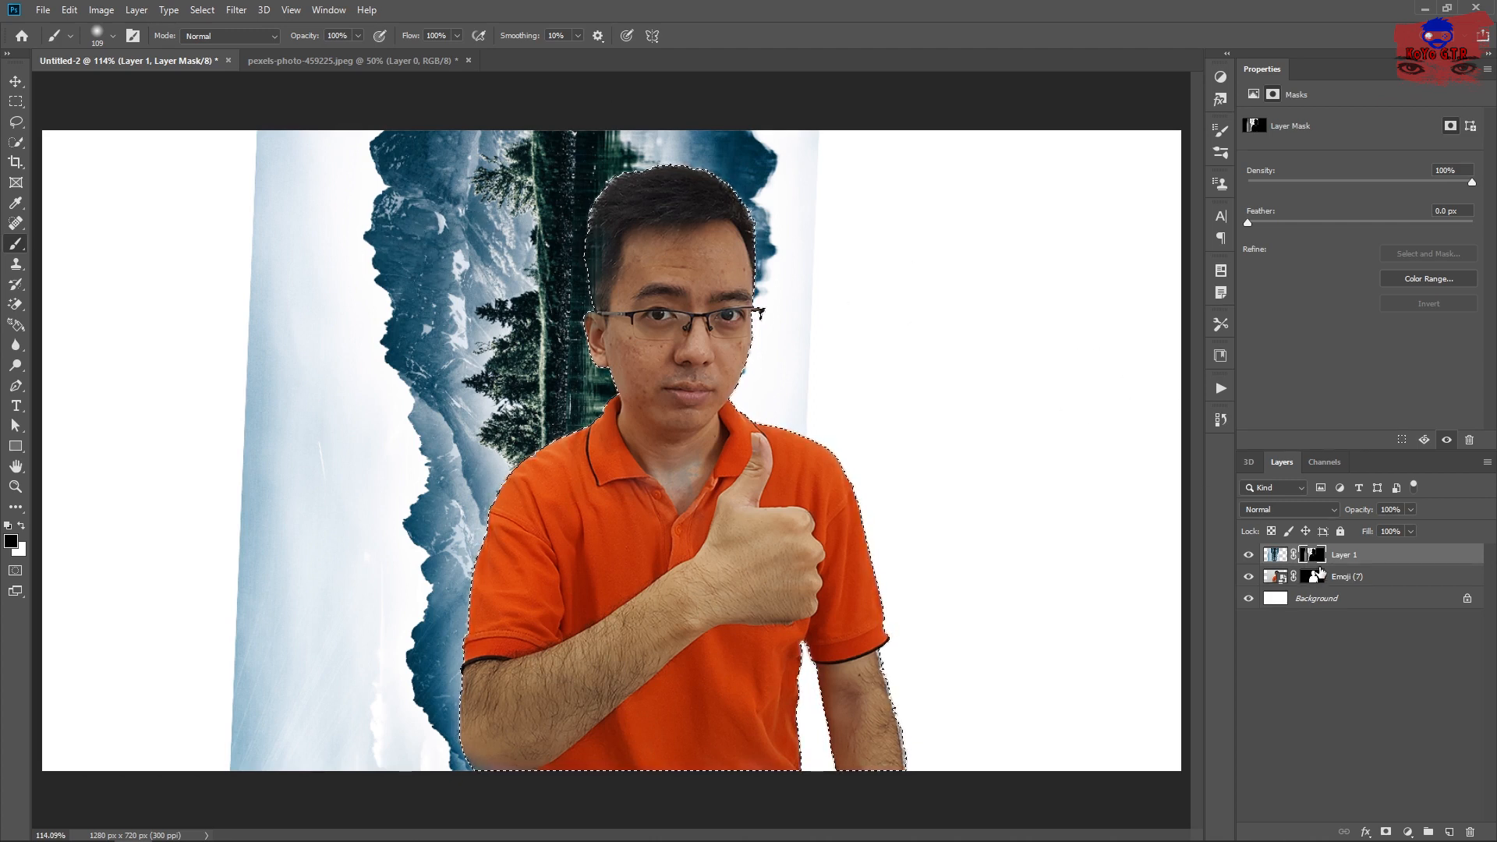
- Reload the Emoji (7) mask as a selection, invert it to cover the area around the man, and target Layer 1's mask
key("ctrl+d")
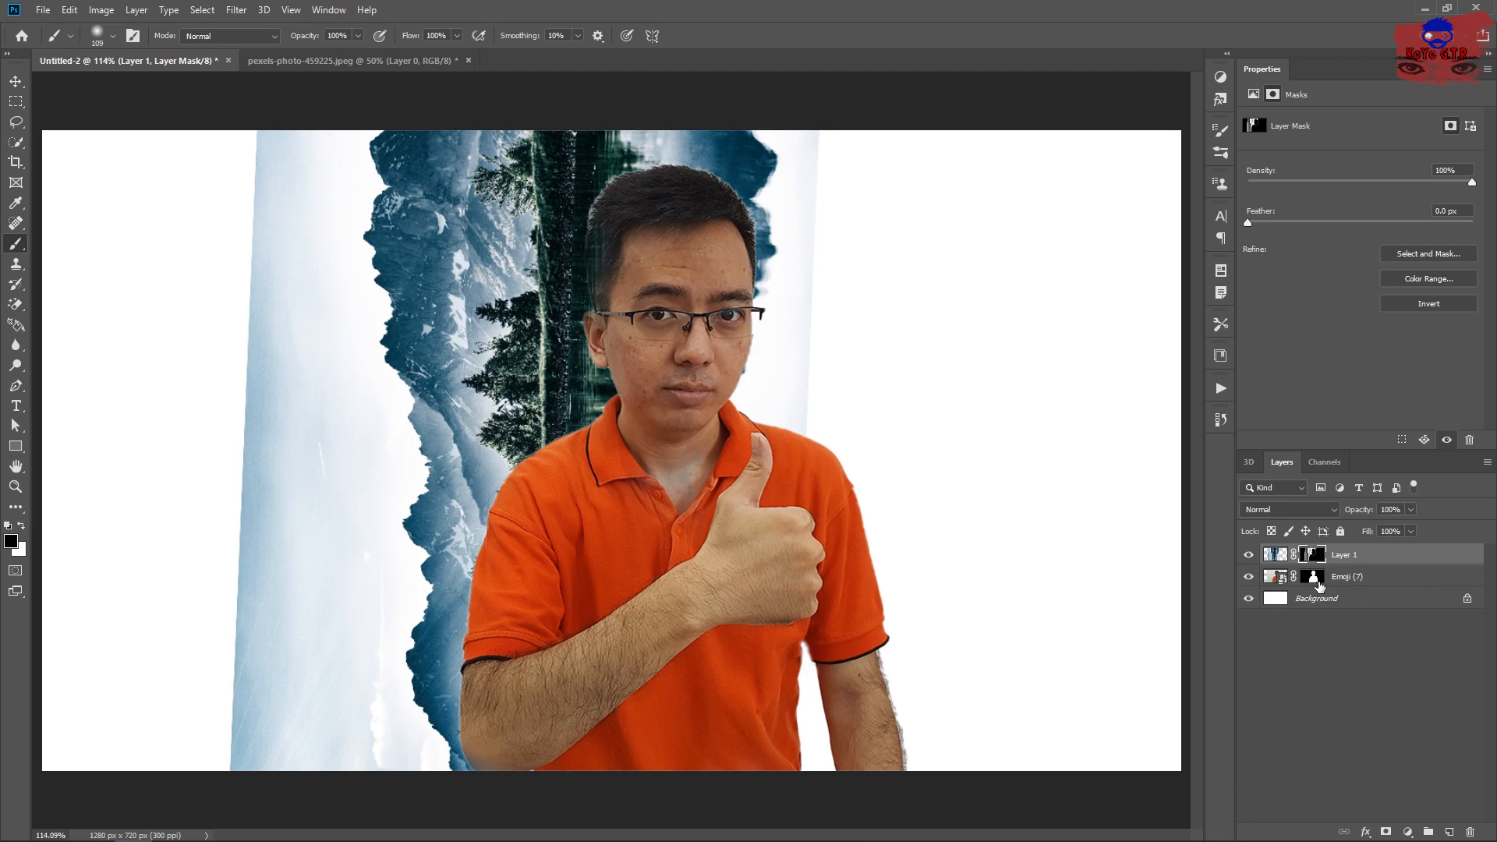
left_click(1316, 578)
left_click(1317, 579, "ctrl")
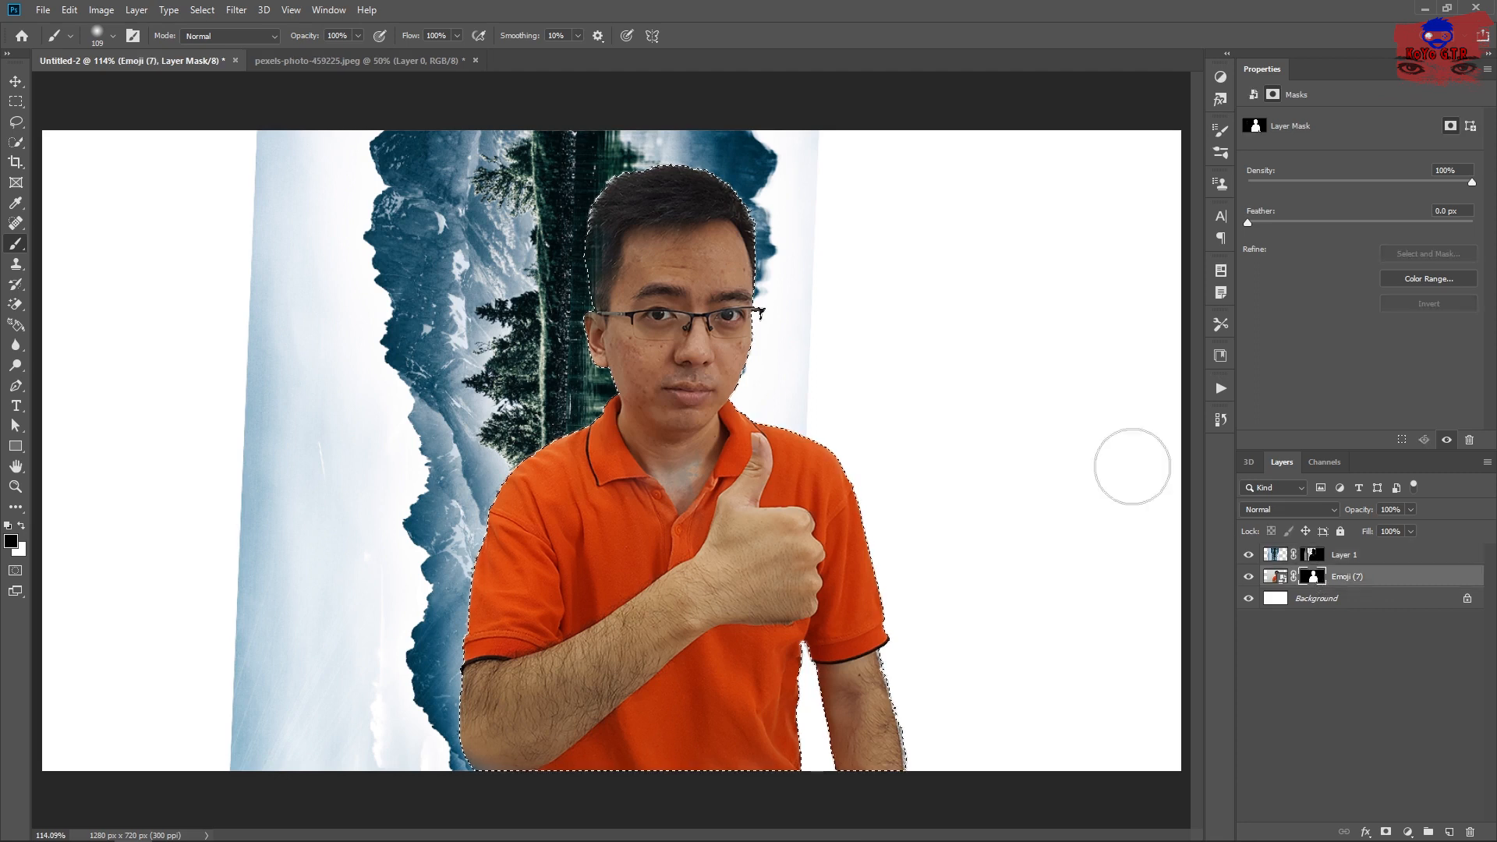
left_click(202, 11)
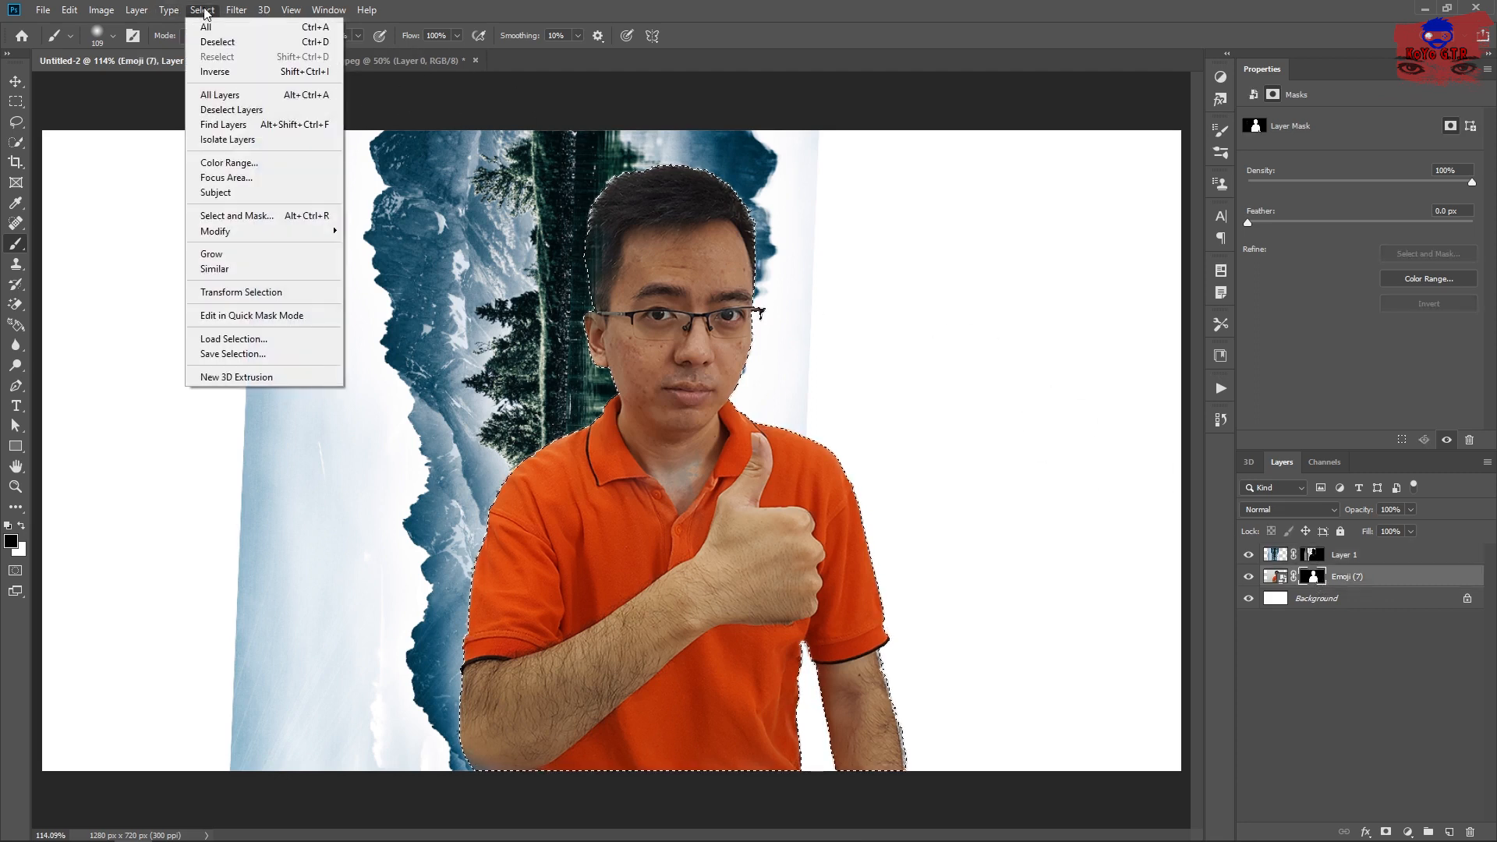
left_click(226, 71)
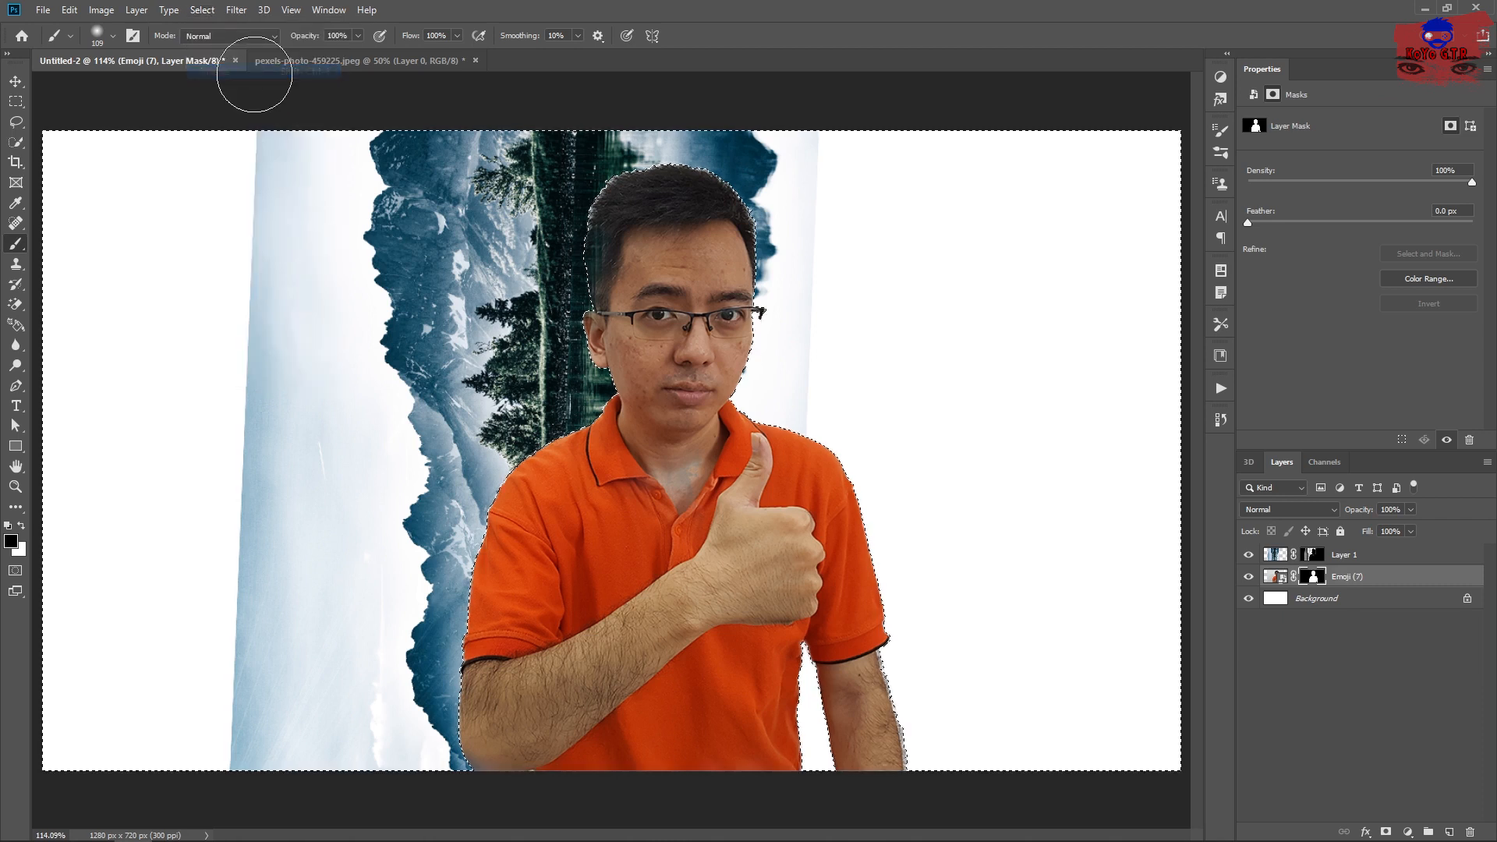
left_click(1316, 555)
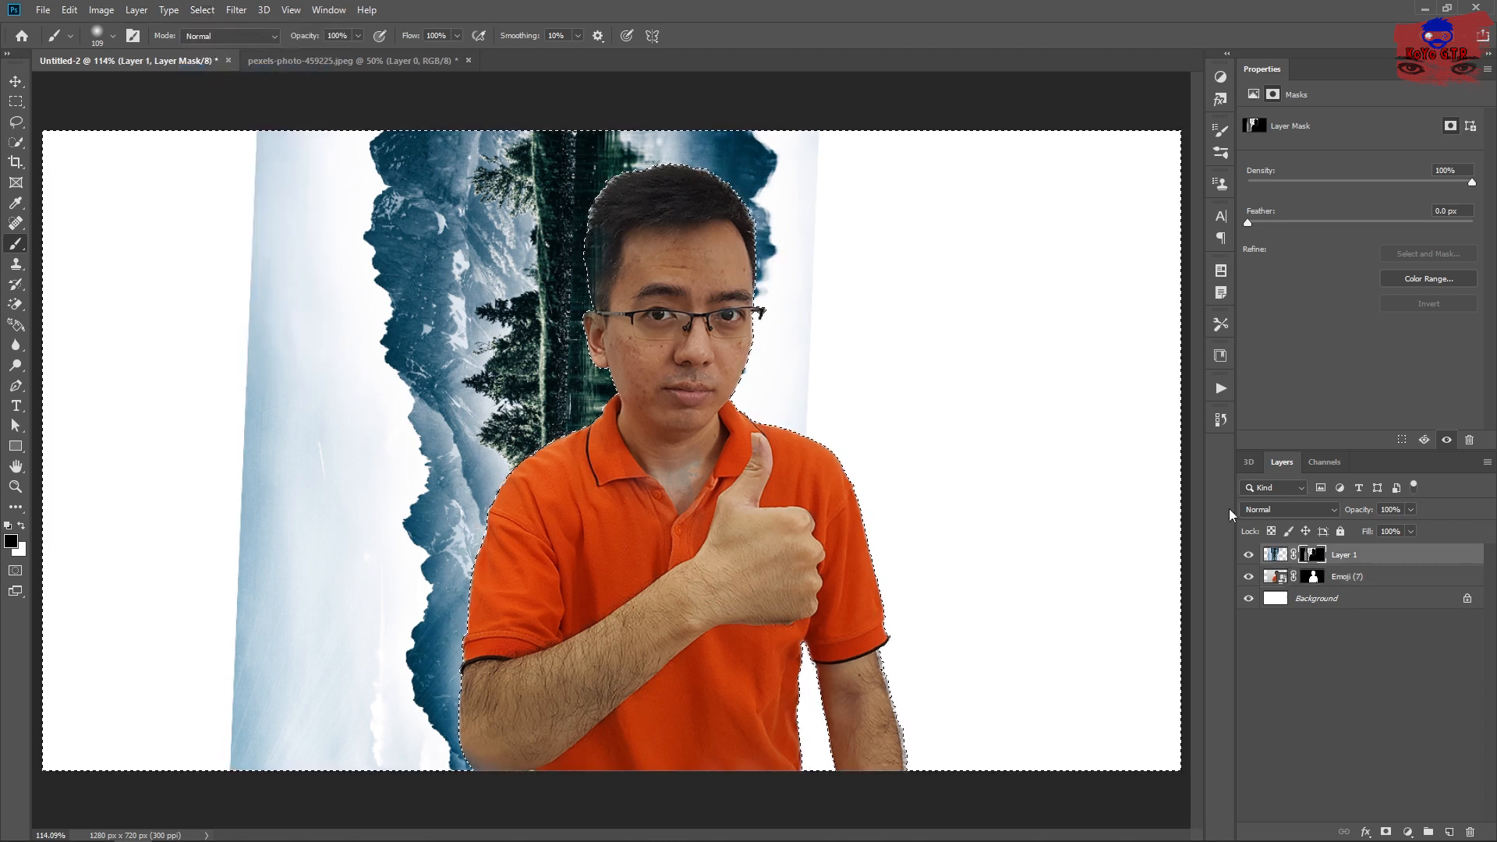
- Paint black on Layer 1's mask to hide the landscape around and above the man's head, and swap the foreground colour to white
mouse_move(795, 250)
left_mouse_down()
mouse_move(685, 298)
mouse_move(763, 269)
mouse_move(772, 241)
mouse_move(767, 309)
left_mouse_up()
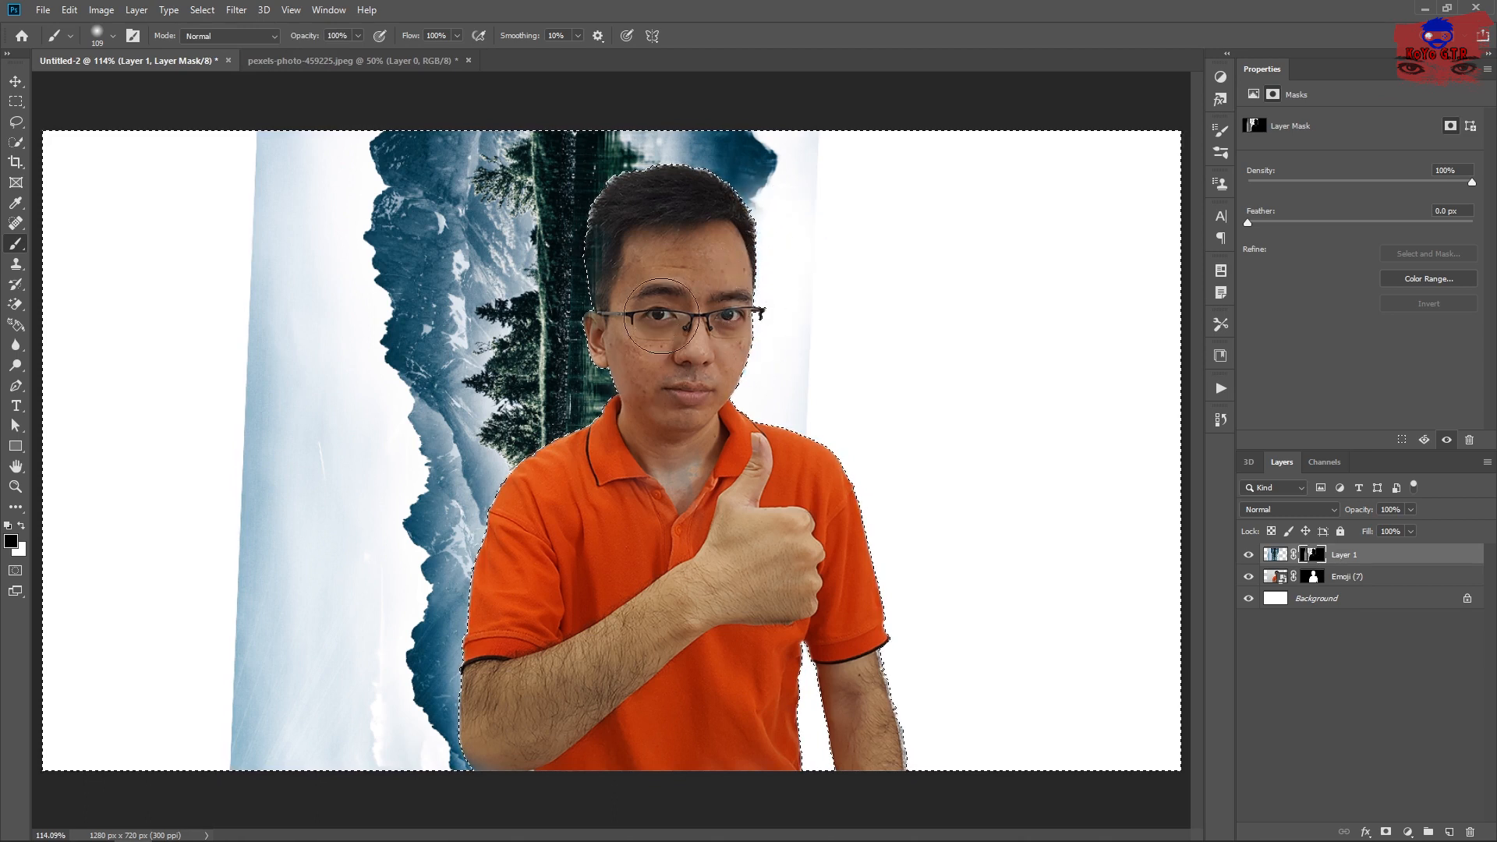
mouse_move(789, 167)
left_mouse_down()
mouse_move(741, 132)
mouse_move(752, 202)
mouse_move(770, 169)
mouse_move(688, 114)
mouse_move(412, 116)
mouse_move(346, 153)
mouse_move(218, 148)
mouse_move(219, 212)
mouse_move(257, 179)
mouse_move(226, 328)
mouse_move(284, 645)
mouse_move(314, 621)
mouse_move(338, 695)
mouse_move(289, 214)
mouse_move(343, 104)
mouse_move(304, 115)
mouse_move(303, 149)
mouse_move(336, 161)
mouse_move(507, 99)
mouse_move(711, 92)
mouse_move(560, 97)
mouse_move(628, 136)
mouse_move(671, 137)
mouse_move(596, 119)
mouse_move(464, 124)
mouse_move(554, 127)
mouse_move(585, 154)
mouse_move(402, 140)
mouse_move(417, 165)
mouse_move(403, 204)
mouse_move(517, 155)
mouse_move(593, 151)
mouse_move(388, 192)
mouse_move(449, 178)
mouse_move(374, 225)
mouse_move(401, 239)
mouse_move(320, 303)
mouse_move(324, 285)
mouse_move(351, 288)
mouse_move(396, 218)
mouse_move(605, 140)
mouse_move(511, 171)
mouse_move(543, 160)
mouse_move(481, 213)
mouse_move(491, 237)
mouse_move(525, 233)
mouse_move(398, 281)
mouse_move(357, 336)
mouse_move(507, 227)
mouse_move(330, 307)
mouse_move(478, 194)
mouse_move(552, 241)
left_mouse_up()
key("x")
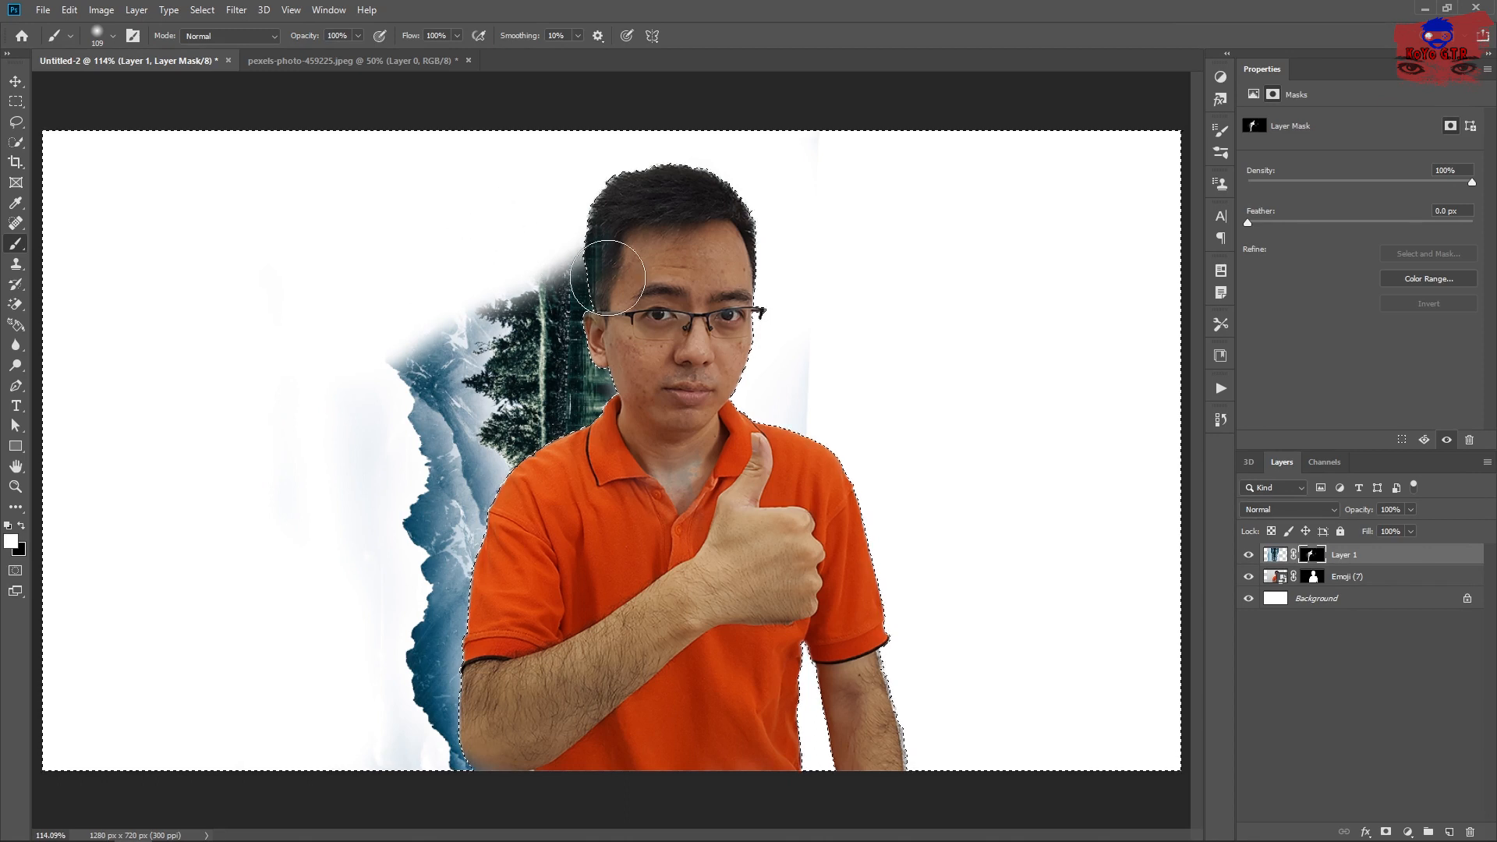
- Paint white on Layer 1's mask with a soft brush to extend the landscape beside the man's head and along its sloping upper edge
mouse_move(630, 340)
left_mouse_down()
mouse_move(625, 306)
mouse_move(580, 305)
left_mouse_up()
key("x")
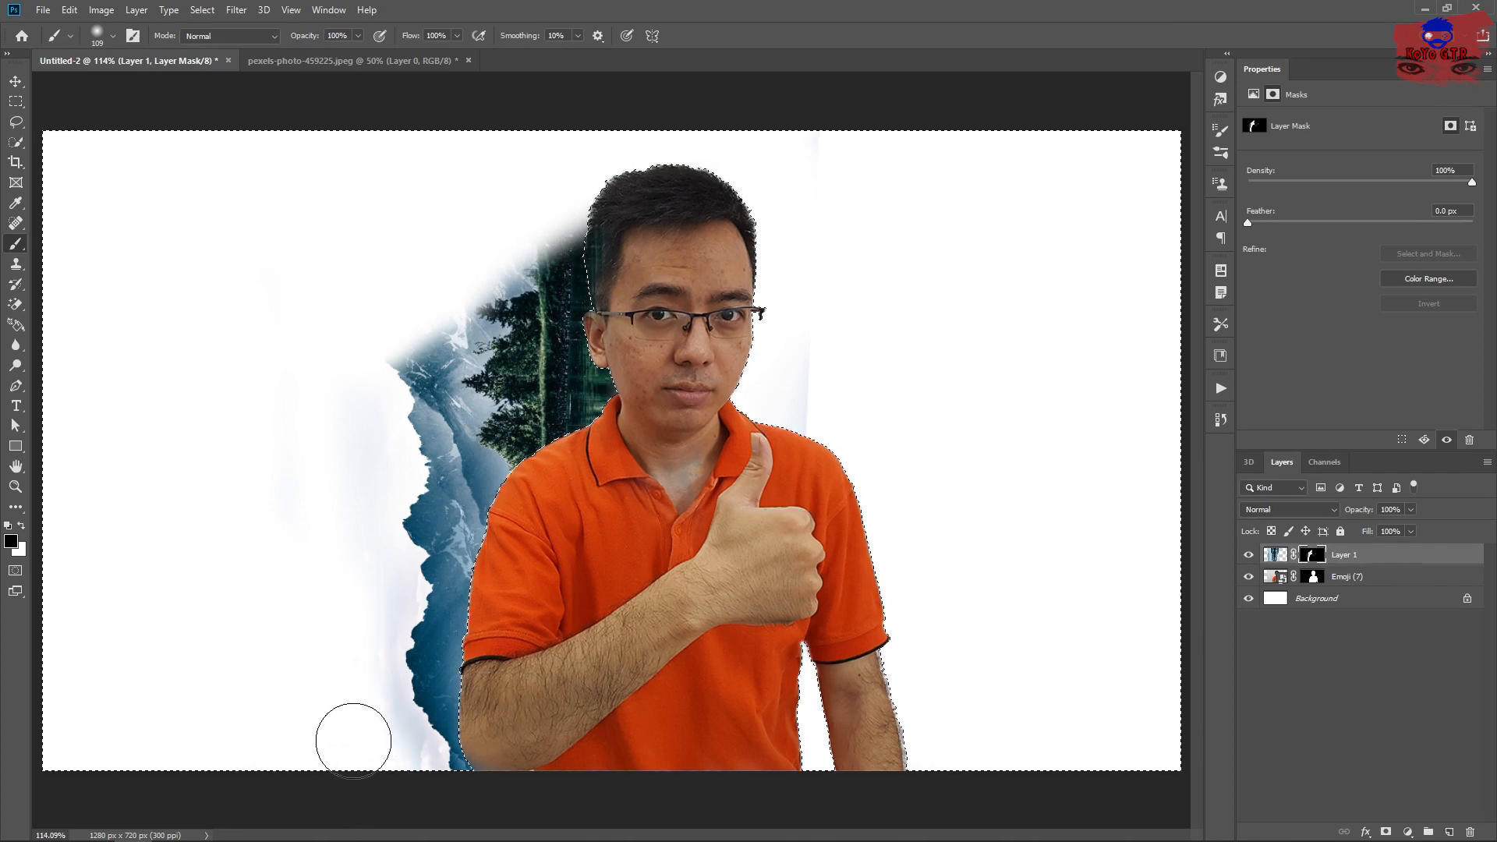
key("x")
right_click(518, 366, "alt")
scroll(492, 358, "up", 3)
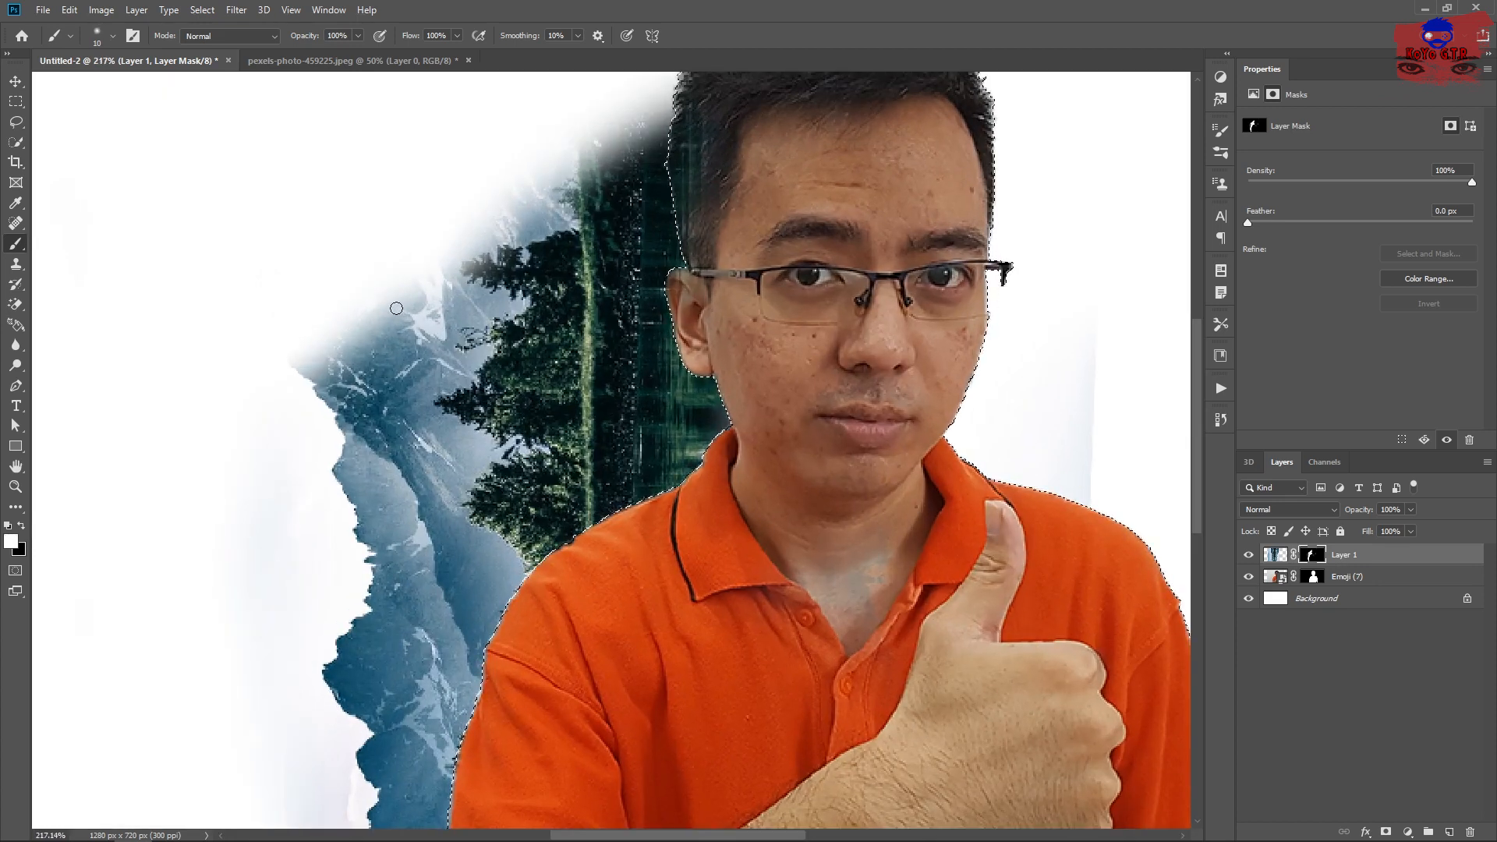
mouse_move(344, 339)
left_mouse_down()
mouse_move(421, 329)
mouse_move(372, 343)
mouse_move(373, 382)
mouse_move(389, 350)
mouse_move(349, 356)
mouse_move(374, 354)
mouse_move(351, 381)
mouse_move(397, 357)
mouse_move(376, 351)
mouse_move(350, 383)
mouse_move(377, 401)
mouse_move(406, 350)
mouse_move(440, 355)
mouse_move(433, 367)
mouse_move(377, 362)
mouse_move(385, 379)
mouse_move(411, 349)
mouse_move(402, 341)
mouse_move(353, 363)
mouse_move(455, 349)
mouse_move(556, 211)
mouse_move(395, 342)
mouse_move(368, 332)
mouse_move(430, 303)
mouse_move(348, 374)
mouse_move(353, 352)
mouse_move(329, 363)
mouse_move(371, 382)
mouse_move(549, 234)
mouse_move(565, 199)
mouse_move(582, 209)
mouse_move(638, 144)
mouse_move(682, 138)
mouse_move(703, 100)
mouse_move(666, 121)
mouse_move(662, 142)
mouse_move(648, 134)
mouse_move(675, 128)
mouse_move(661, 223)
left_mouse_up()
key("x")
key("x")
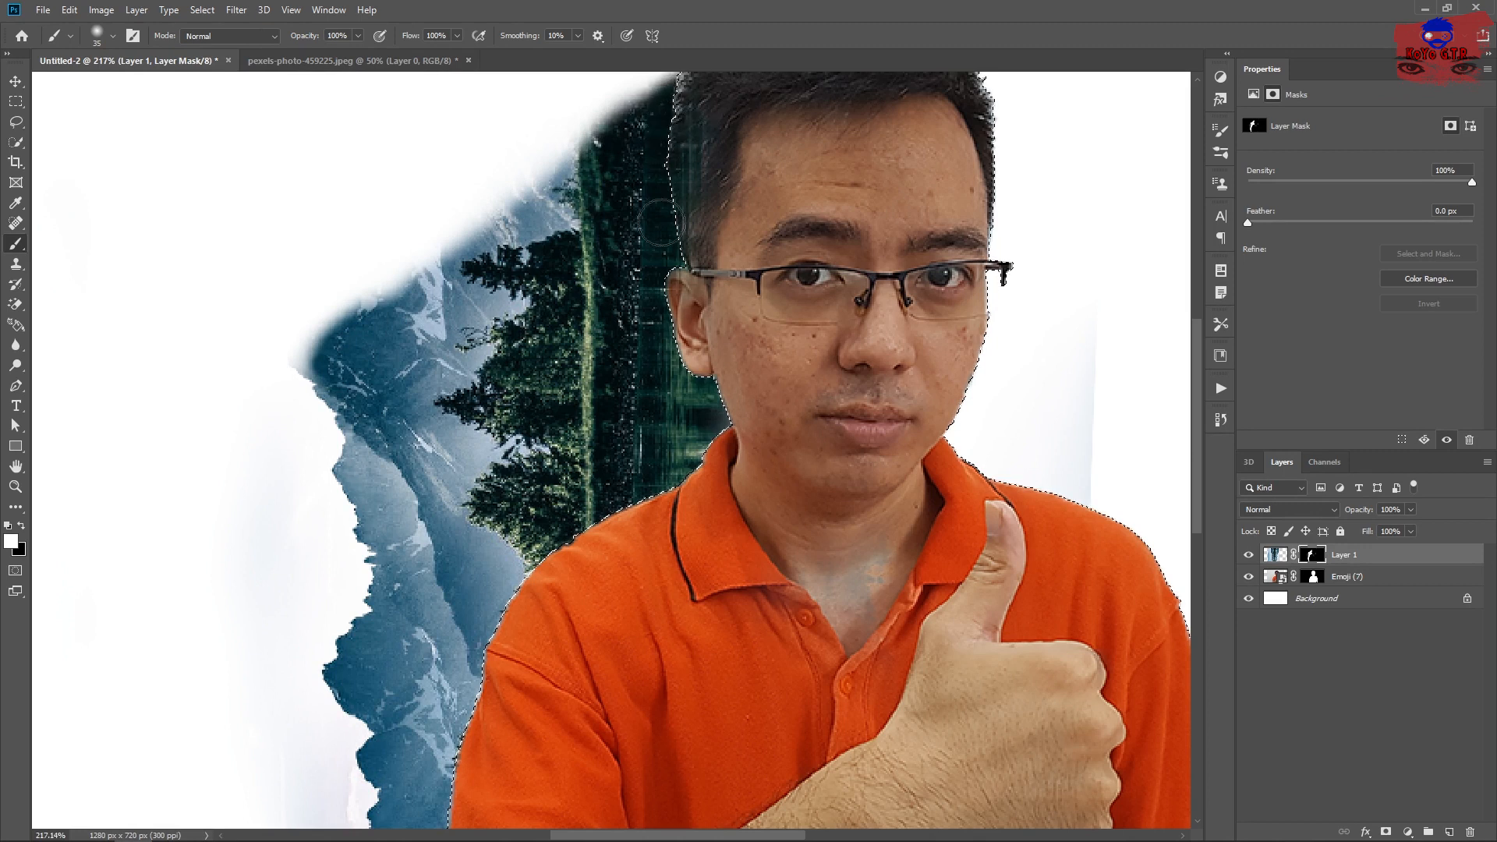
- Clear the selection and paint Layer 1's mask with a soft 35 px brush to blend the landscape into the man's hair, ear and shoulder edges
key("ctrl+d")
left_click_drag(645, 241, 668, 287)
key("ctrl+z")
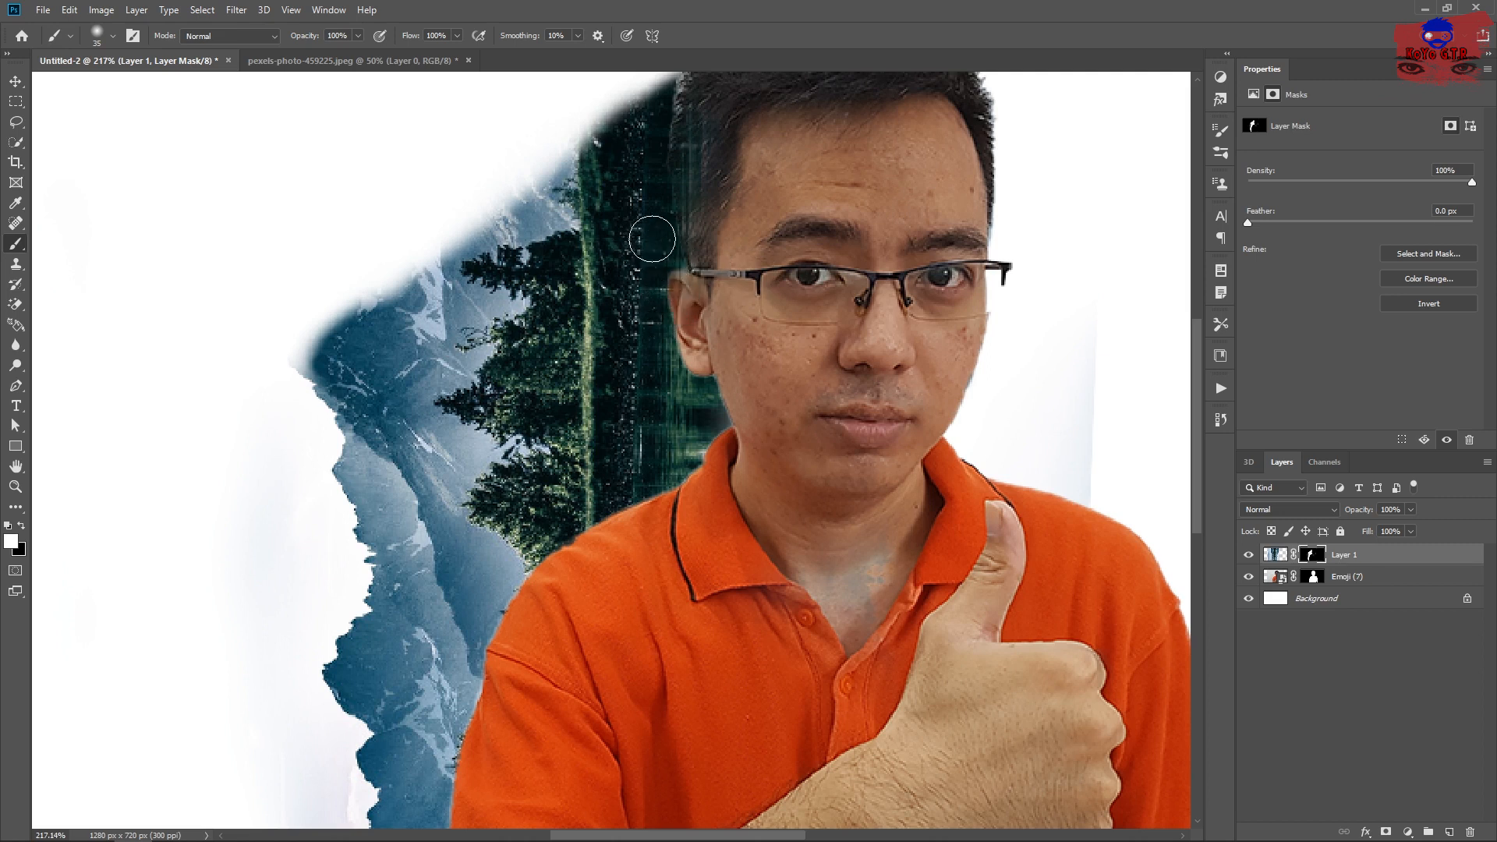
key("x")
left_click_drag(695, 156, 724, 184)
key("x")
mouse_move(652, 148)
left_mouse_down()
mouse_move(664, 214)
mouse_move(618, 236)
mouse_move(632, 346)
mouse_move(668, 405)
mouse_move(640, 440)
mouse_move(656, 467)
mouse_move(529, 527)
mouse_move(472, 613)
mouse_move(483, 585)
mouse_move(441, 699)
mouse_move(456, 651)
mouse_move(460, 741)
left_mouse_up()
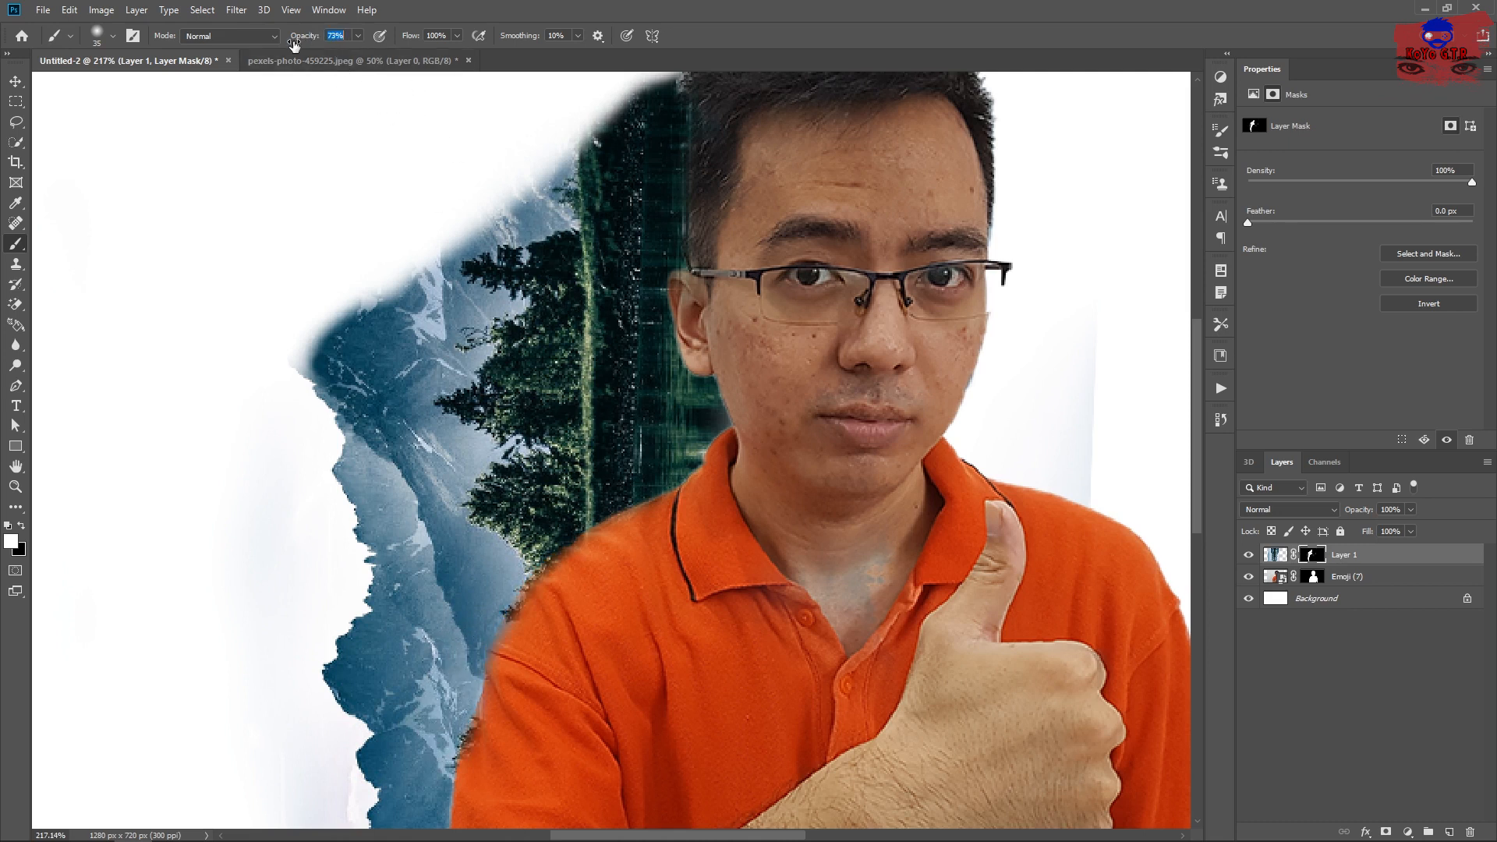
- Paint white at 51% brush opacity on Layer 1's mask to fade the landscape onto the man's shoulder, sleeve and forearm
mouse_move(672, 181)
left_mouse_down()
mouse_move(674, 476)
mouse_move(586, 545)
mouse_move(480, 725)
mouse_move(499, 663)
left_mouse_up()
scroll(537, 568, "down", 2)
scroll(537, 568, "down", 3)
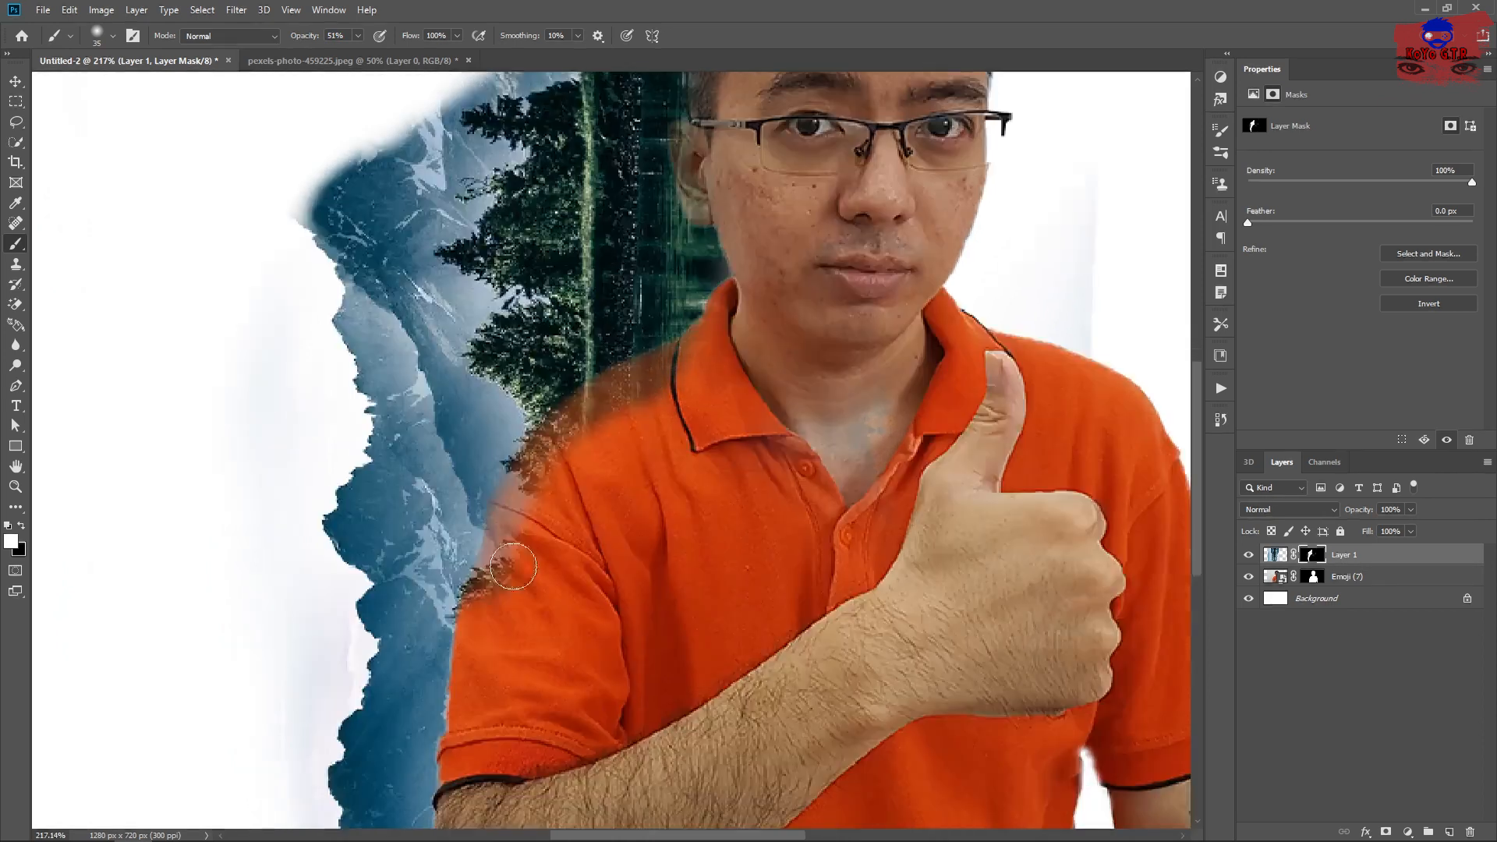
mouse_move(452, 536)
left_mouse_down()
mouse_move(440, 678)
mouse_move(460, 725)
mouse_move(487, 499)
left_mouse_up()
scroll(483, 479, "down", 2)
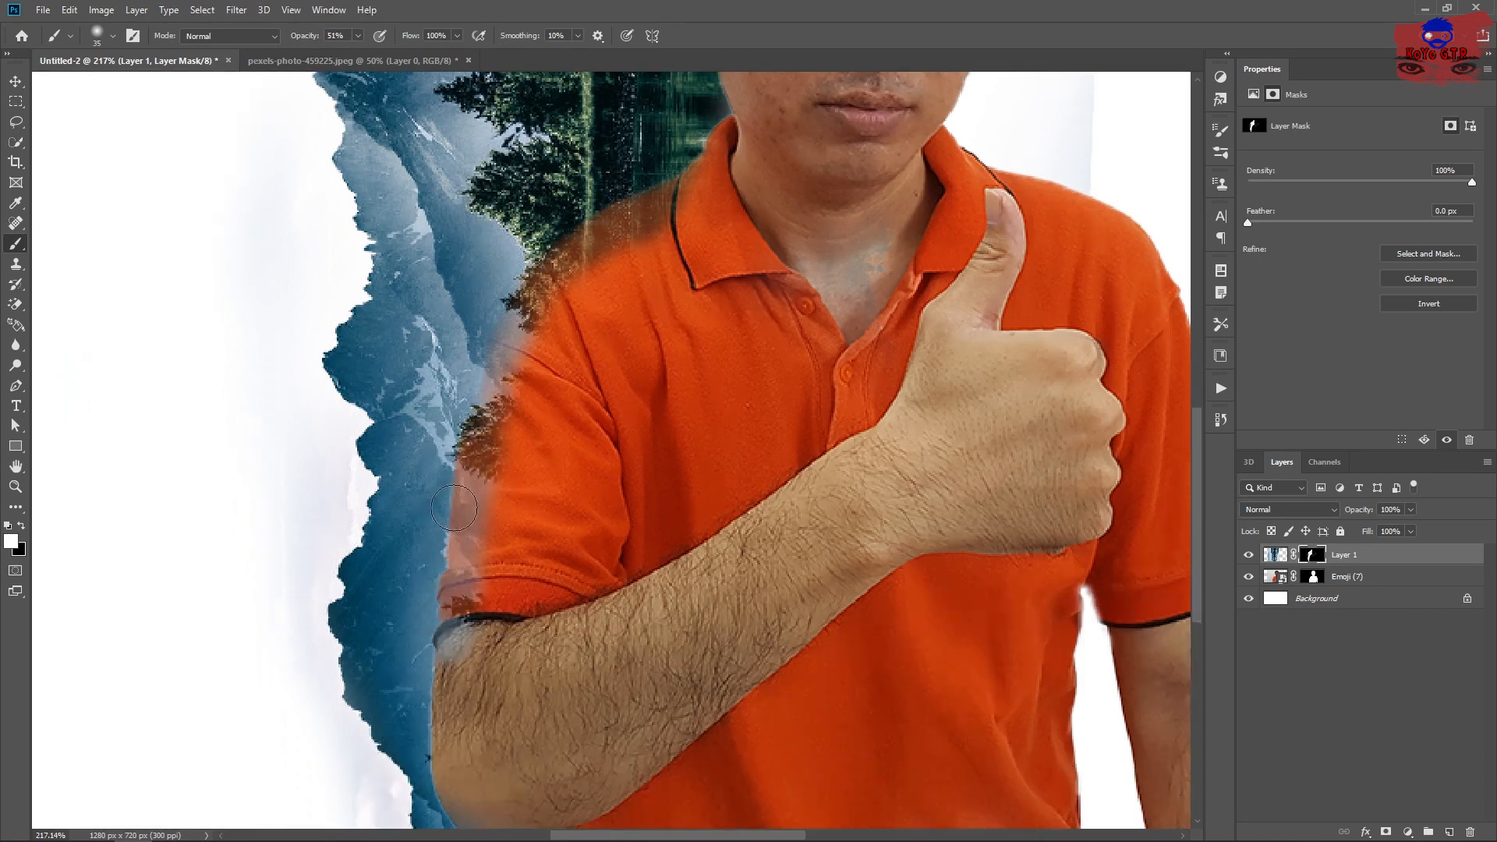
mouse_move(432, 637)
left_mouse_down()
mouse_move(442, 717)
mouse_move(490, 723)
mouse_move(449, 706)
mouse_move(534, 739)
mouse_move(475, 624)
mouse_move(480, 374)
mouse_move(530, 242)
mouse_move(621, 133)
mouse_move(470, 434)
left_mouse_up()
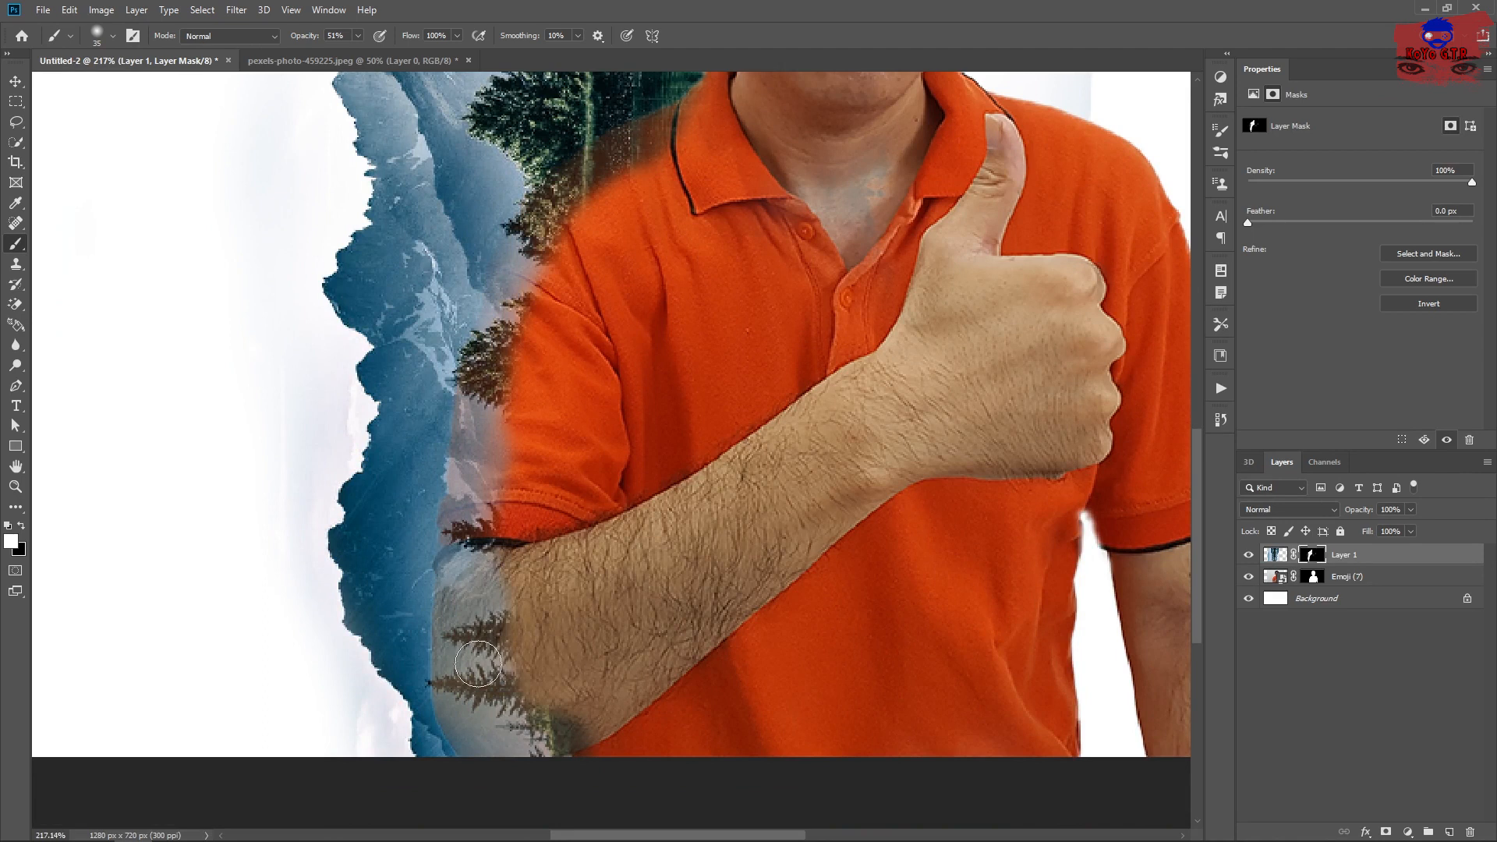
- Soften the landscape over the sleeve and forearm on Layer 1's mask, using 39% black and 10% white brush opacity
scroll(414, 479, "down", 5)
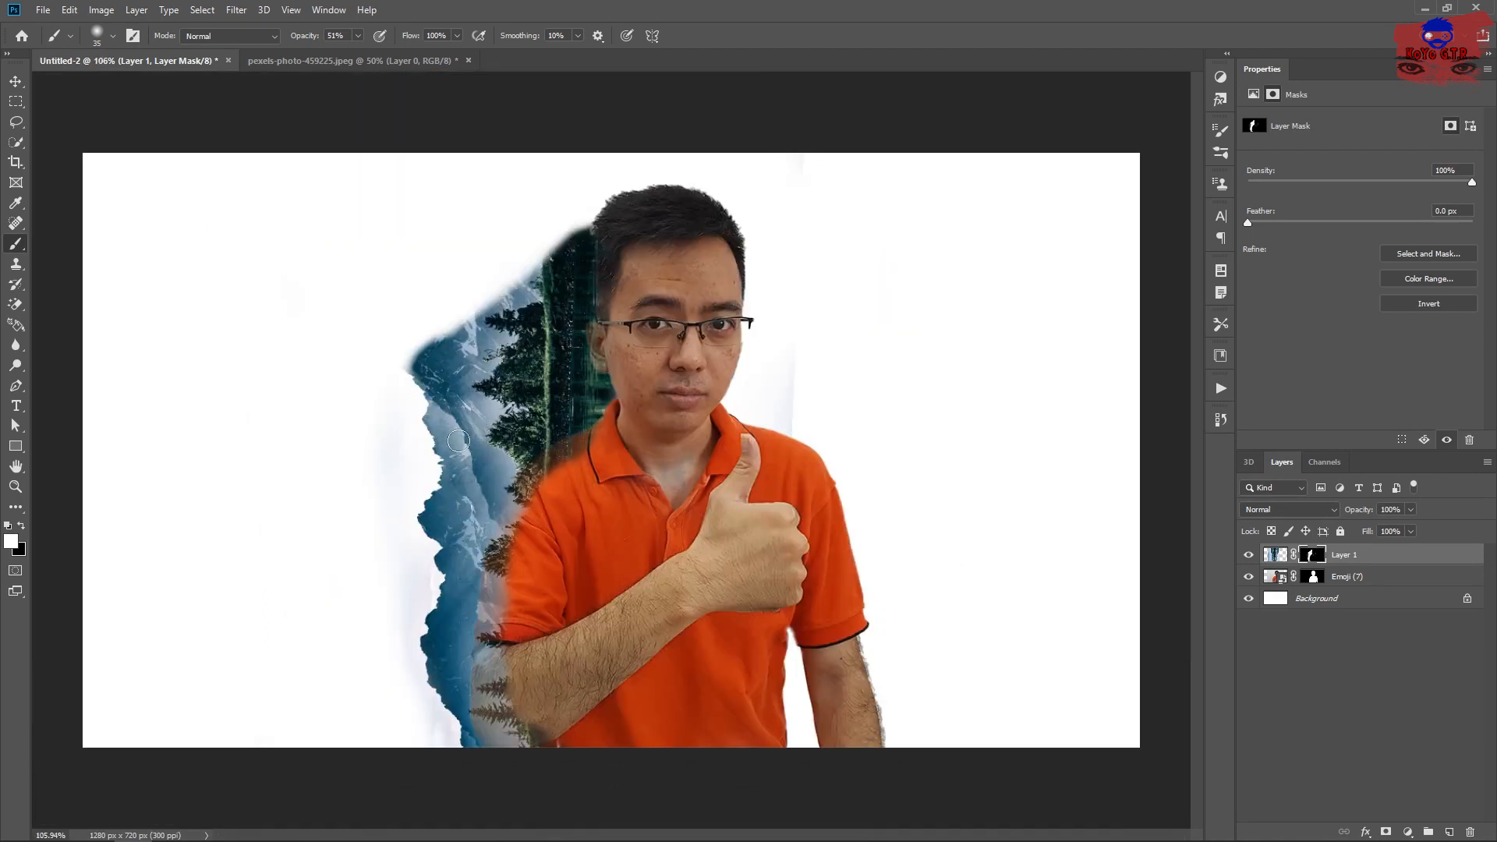
scroll(492, 555, "up", 3)
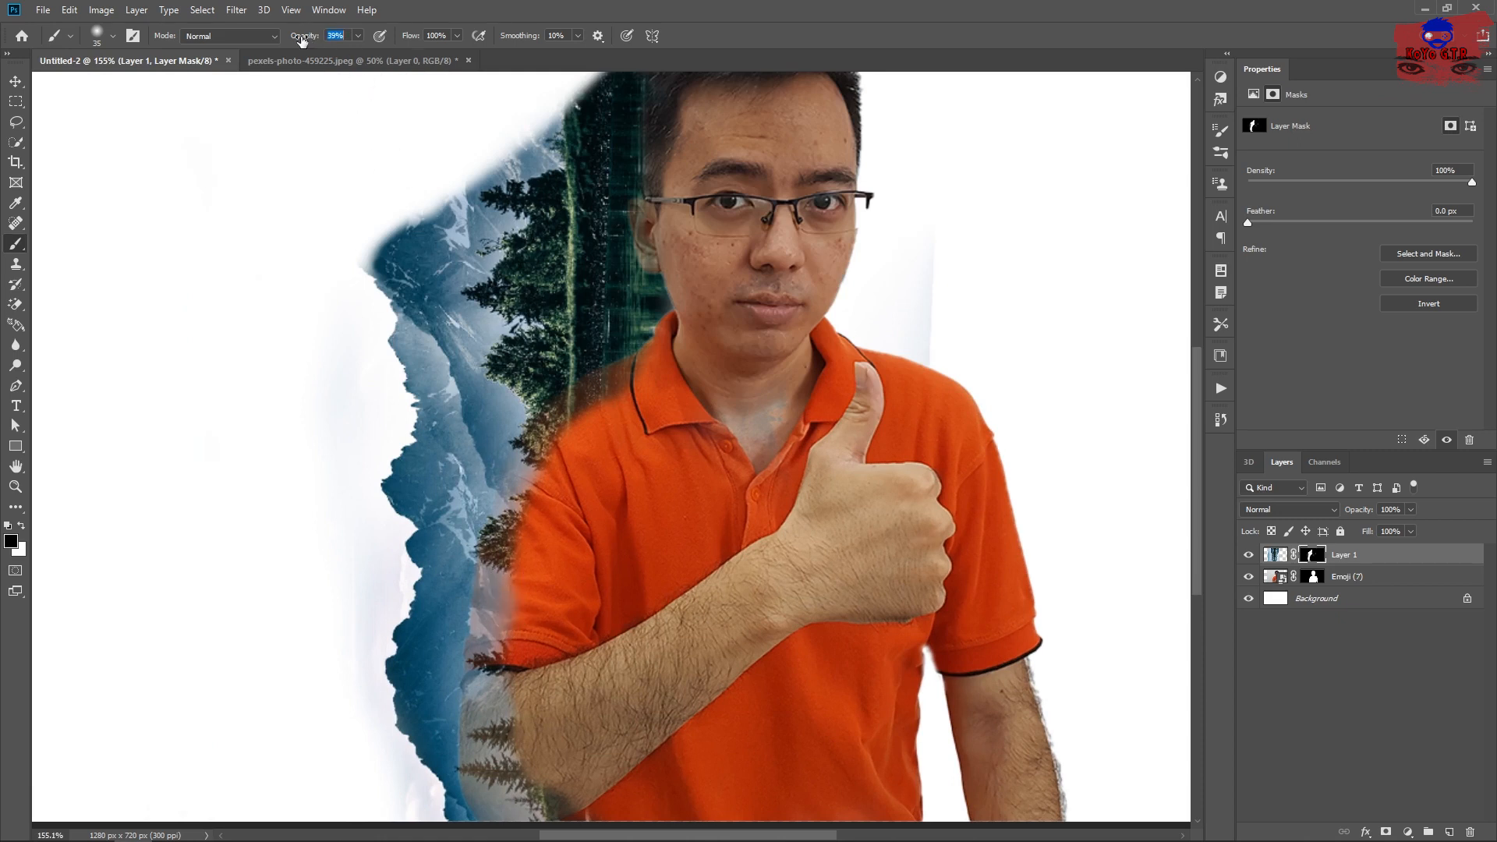
key("Return")
key("x")
key("1")
mouse_move(501, 565)
left_mouse_down()
mouse_move(488, 756)
mouse_move(514, 810)
left_mouse_up()
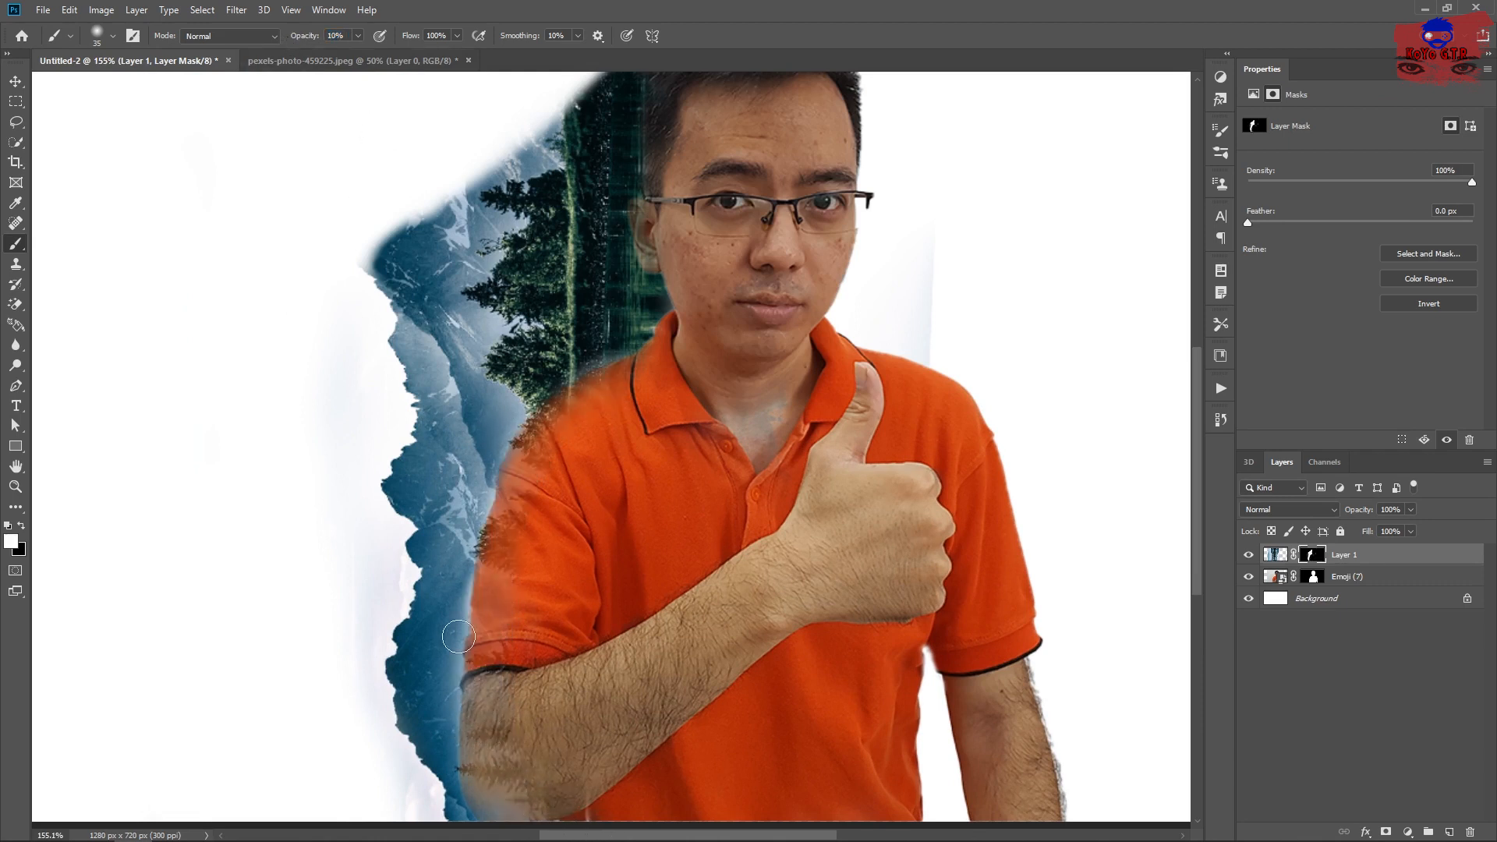
- Paint lightly in white at 10% opacity on Layer 1's mask to touch up the landscape blend along the shoulder and beside the ear
mouse_move(525, 464)
left_mouse_down()
mouse_move(587, 380)
mouse_move(535, 401)
mouse_move(548, 425)
mouse_move(535, 464)
left_mouse_up()
scroll(623, 331, "up", 3)
mouse_move(637, 196)
left_mouse_down()
mouse_move(654, 174)
mouse_move(697, 243)
left_mouse_up()
scroll(675, 391, "down", 3)
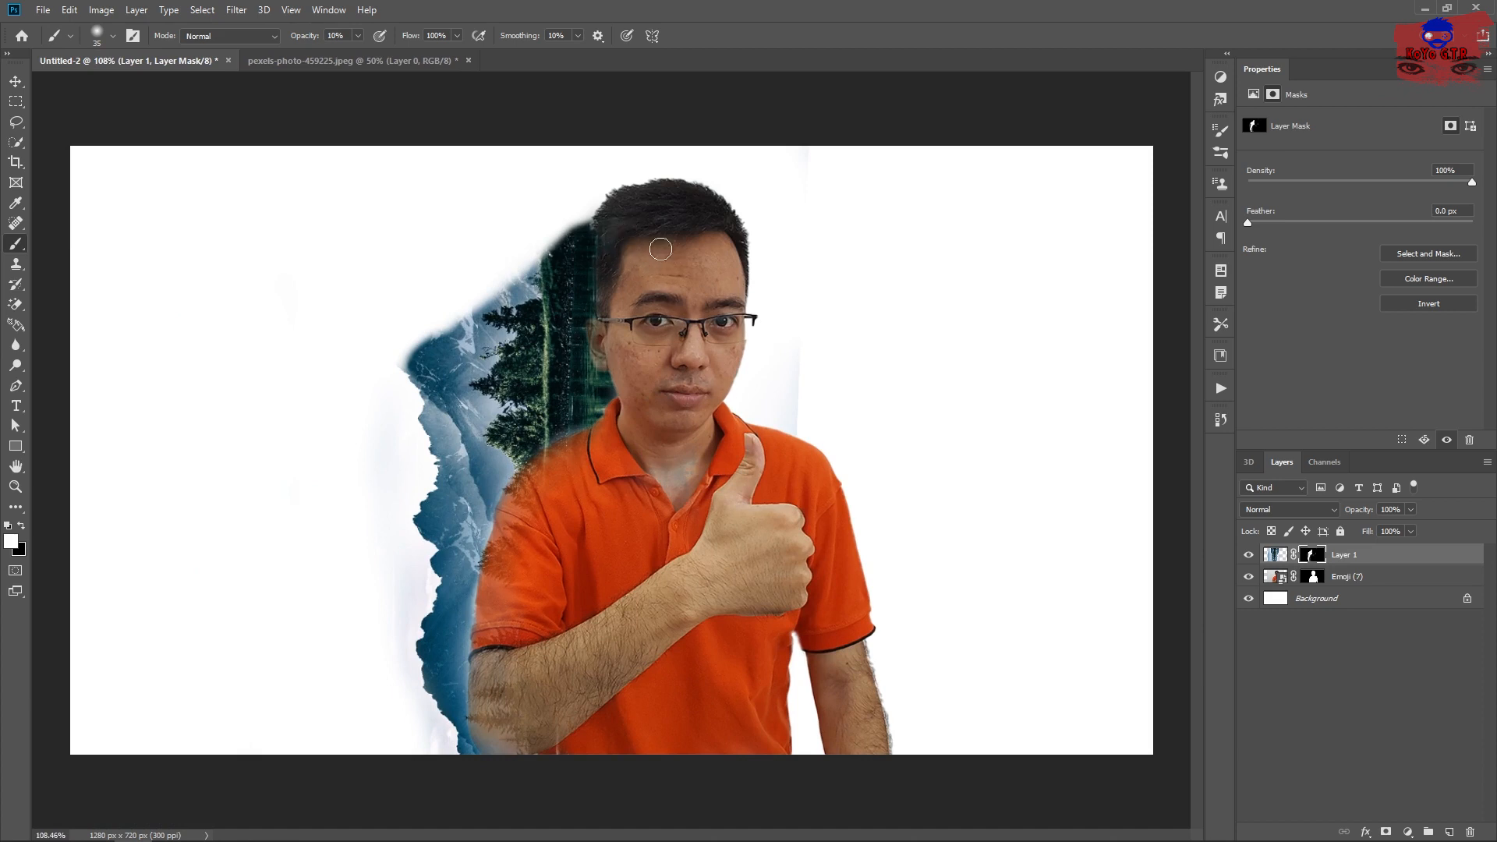
- Paint black at 100% opacity on Layer 1's mask to clear faint landscape remnants around the man, enlarging the soft brush to 104 px
key("x")
left_click_drag(803, 385, 757, 371)
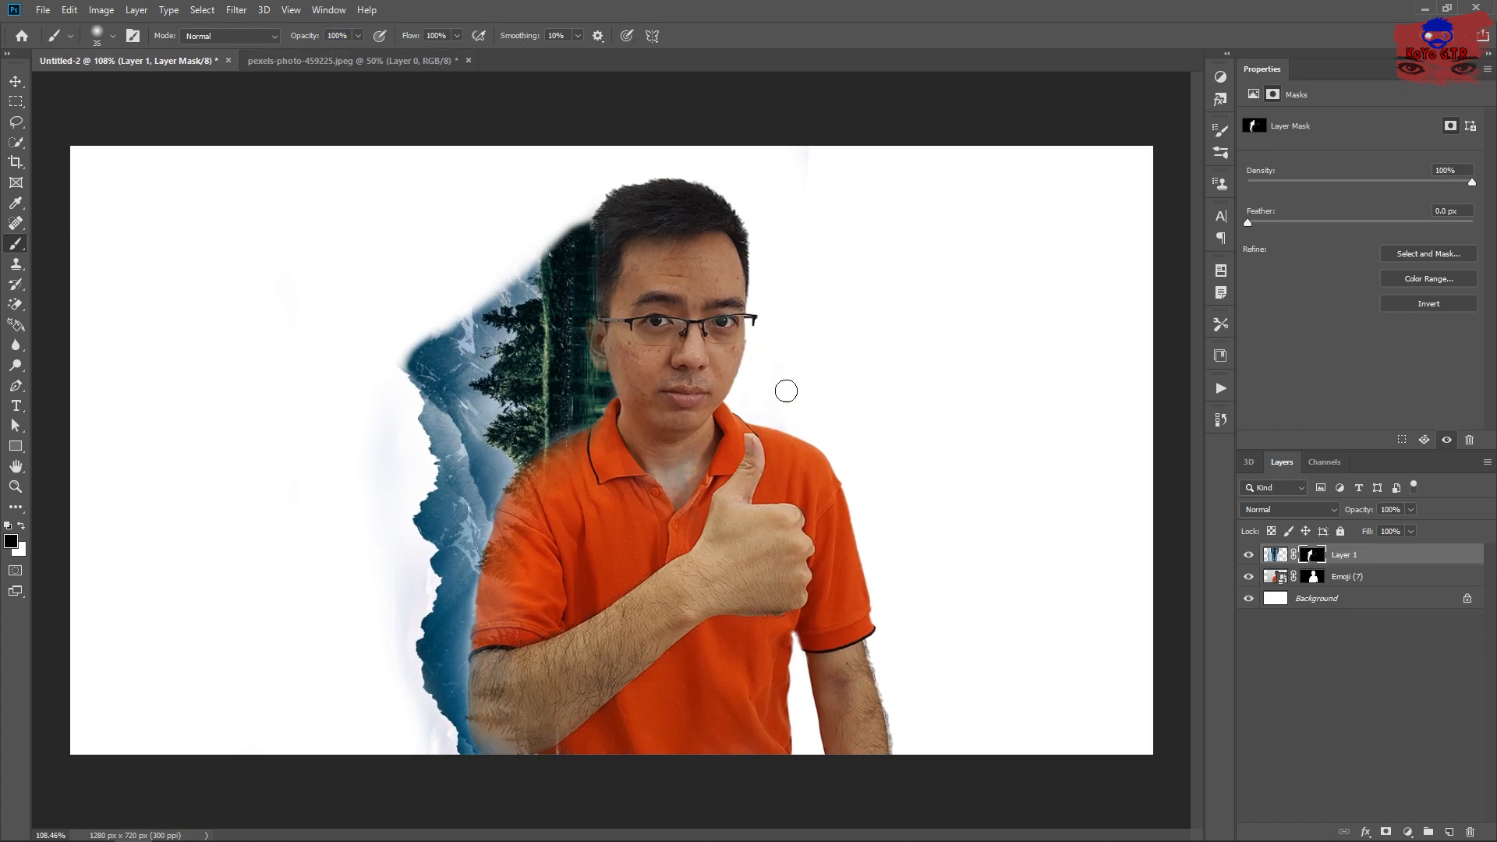
right_click(810, 384, "alt")
scroll(732, 546, "down", 1)
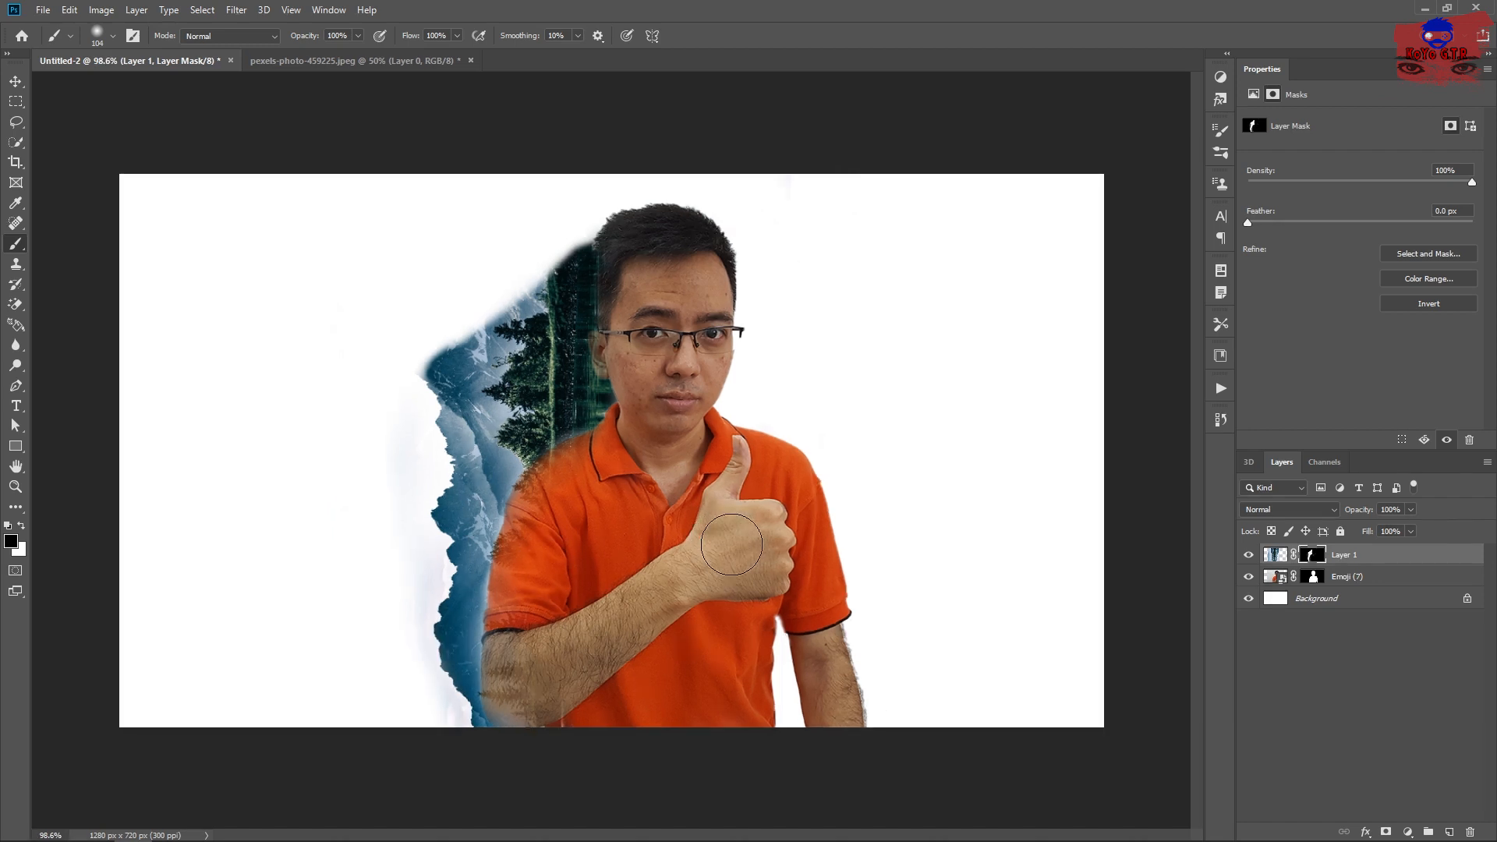
scroll(753, 525, "up", 1)
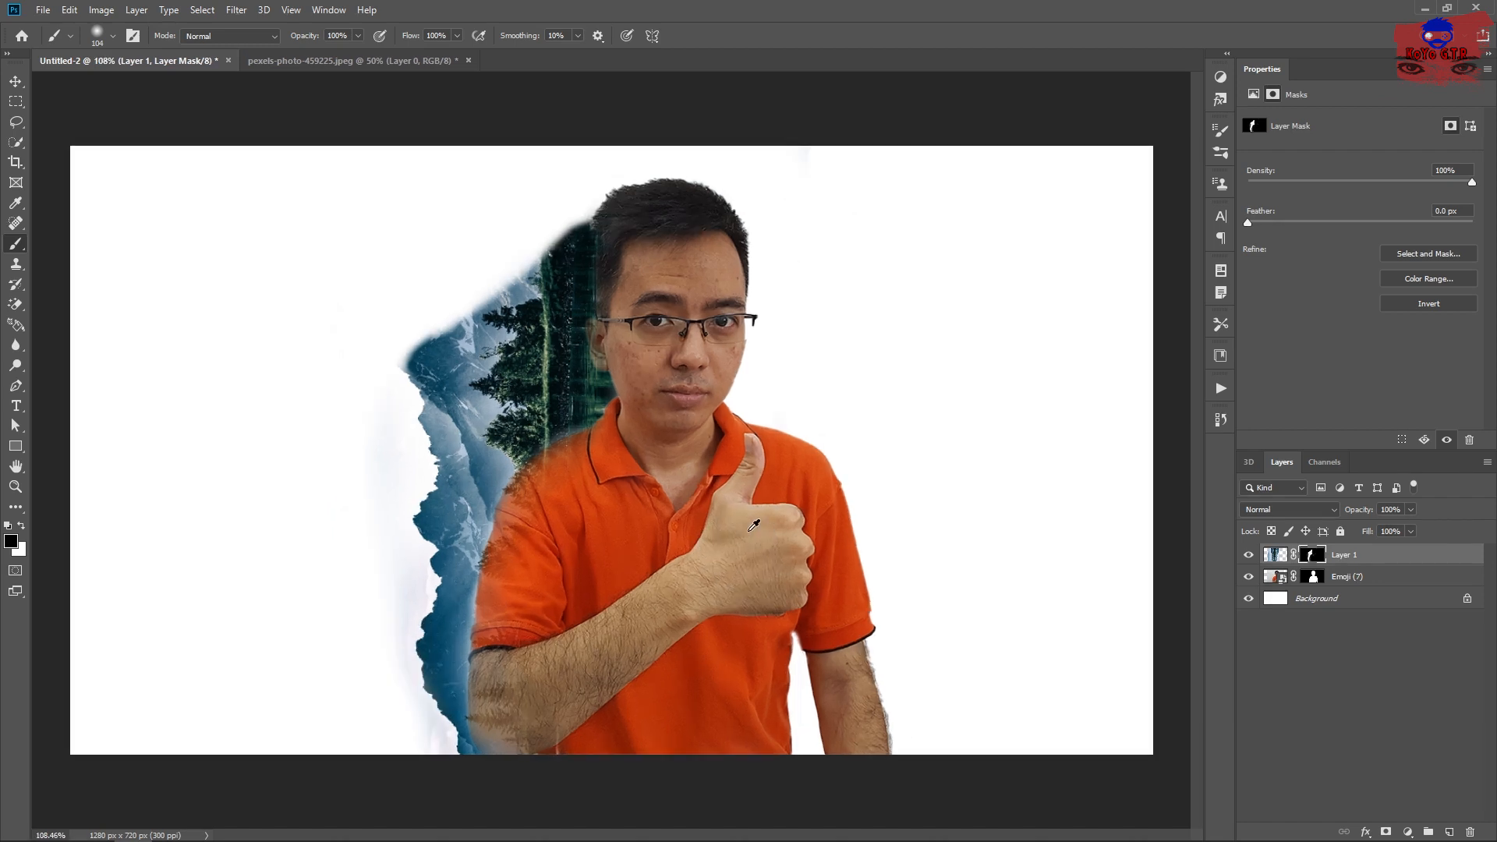
- Duplicate the Emoji (7) layer and place the copy above Layer 1
key("ctrl+2")
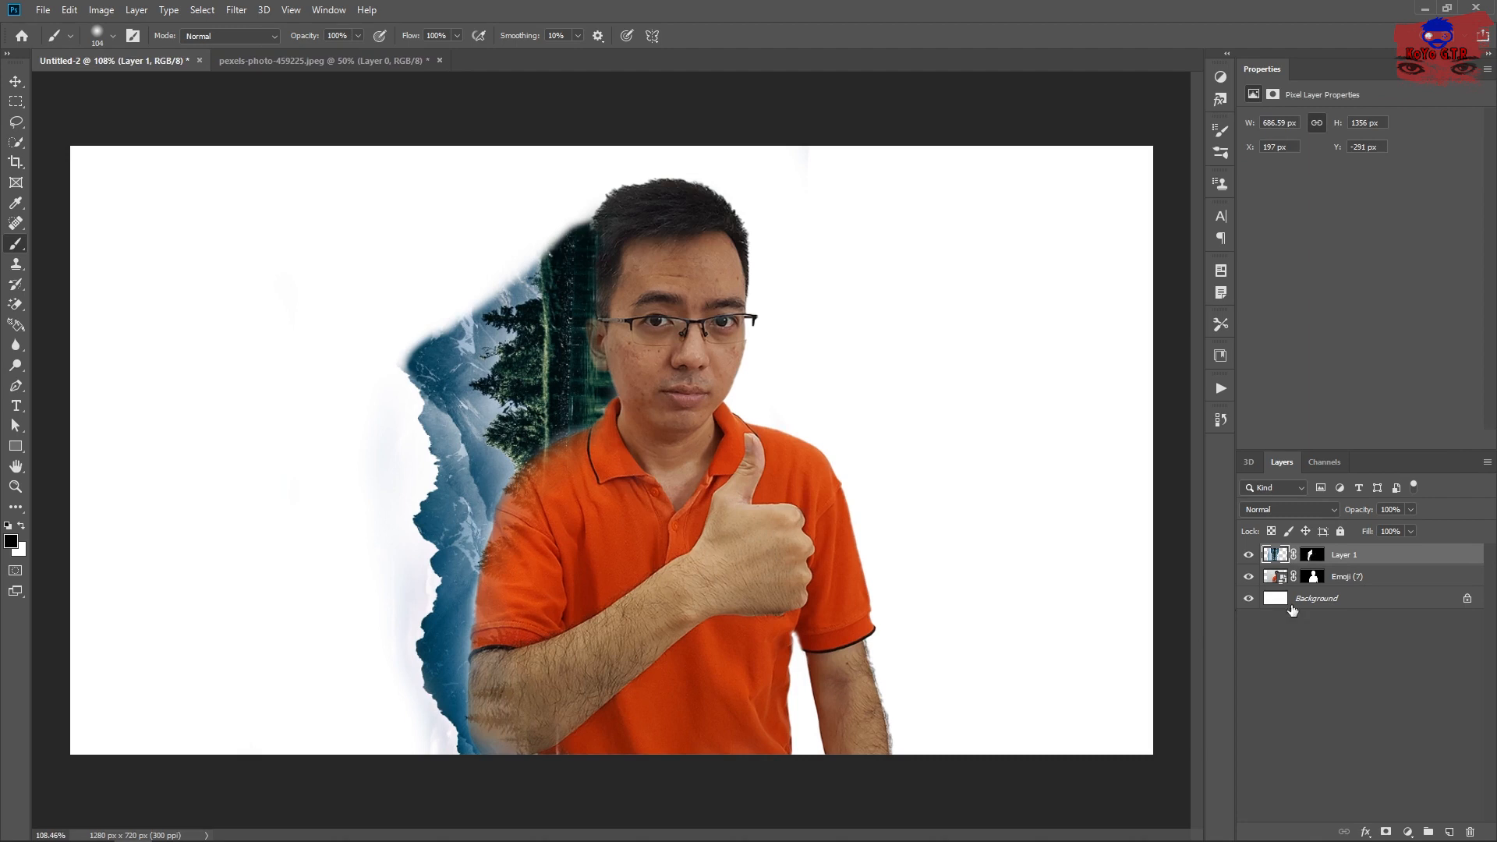
left_click(1357, 582)
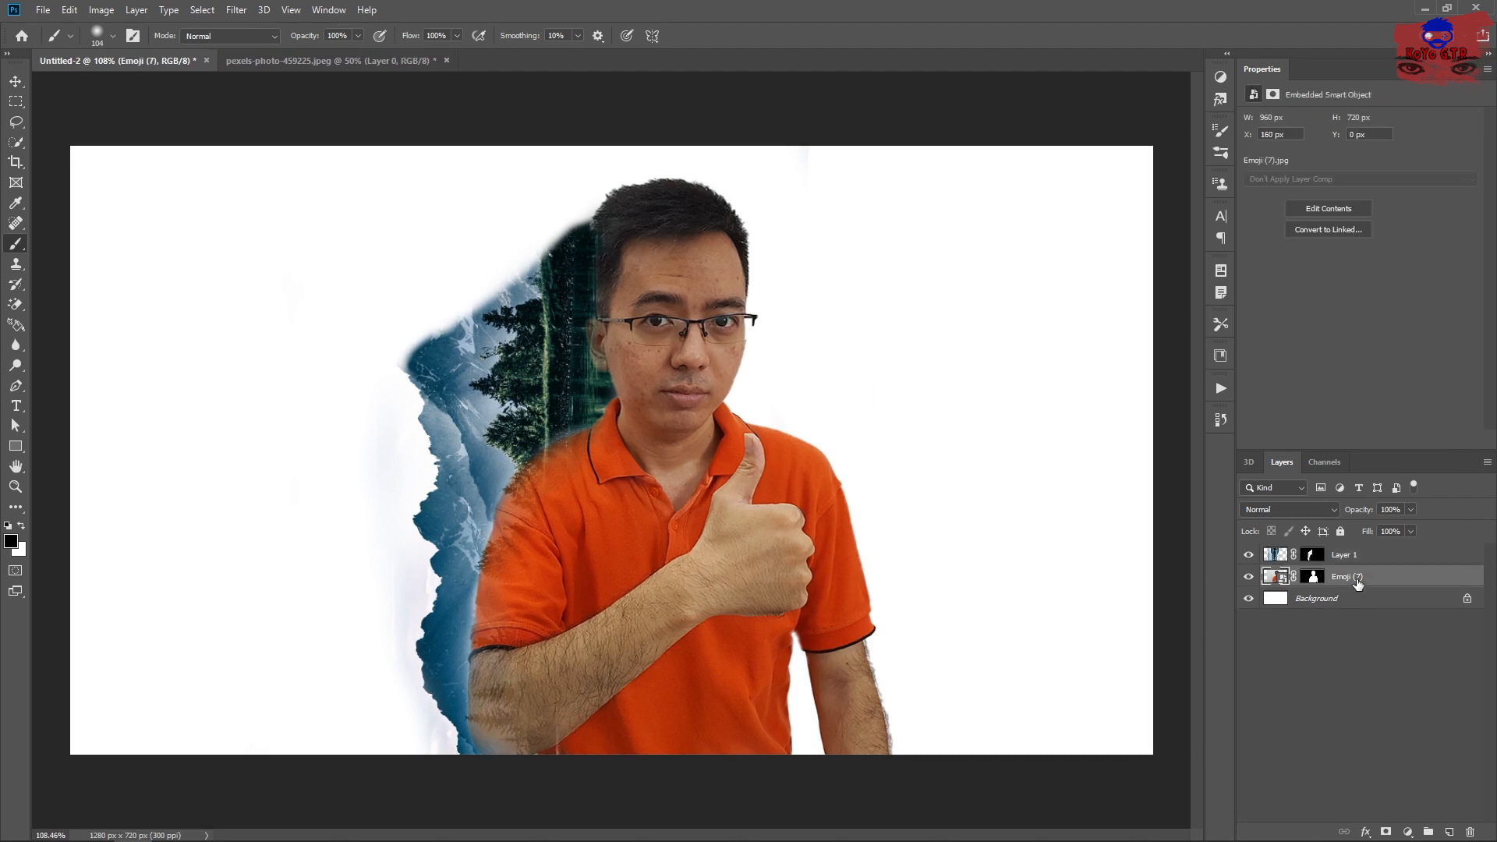
key("ctrl+j")
left_click_drag(1357, 583, 1358, 558)
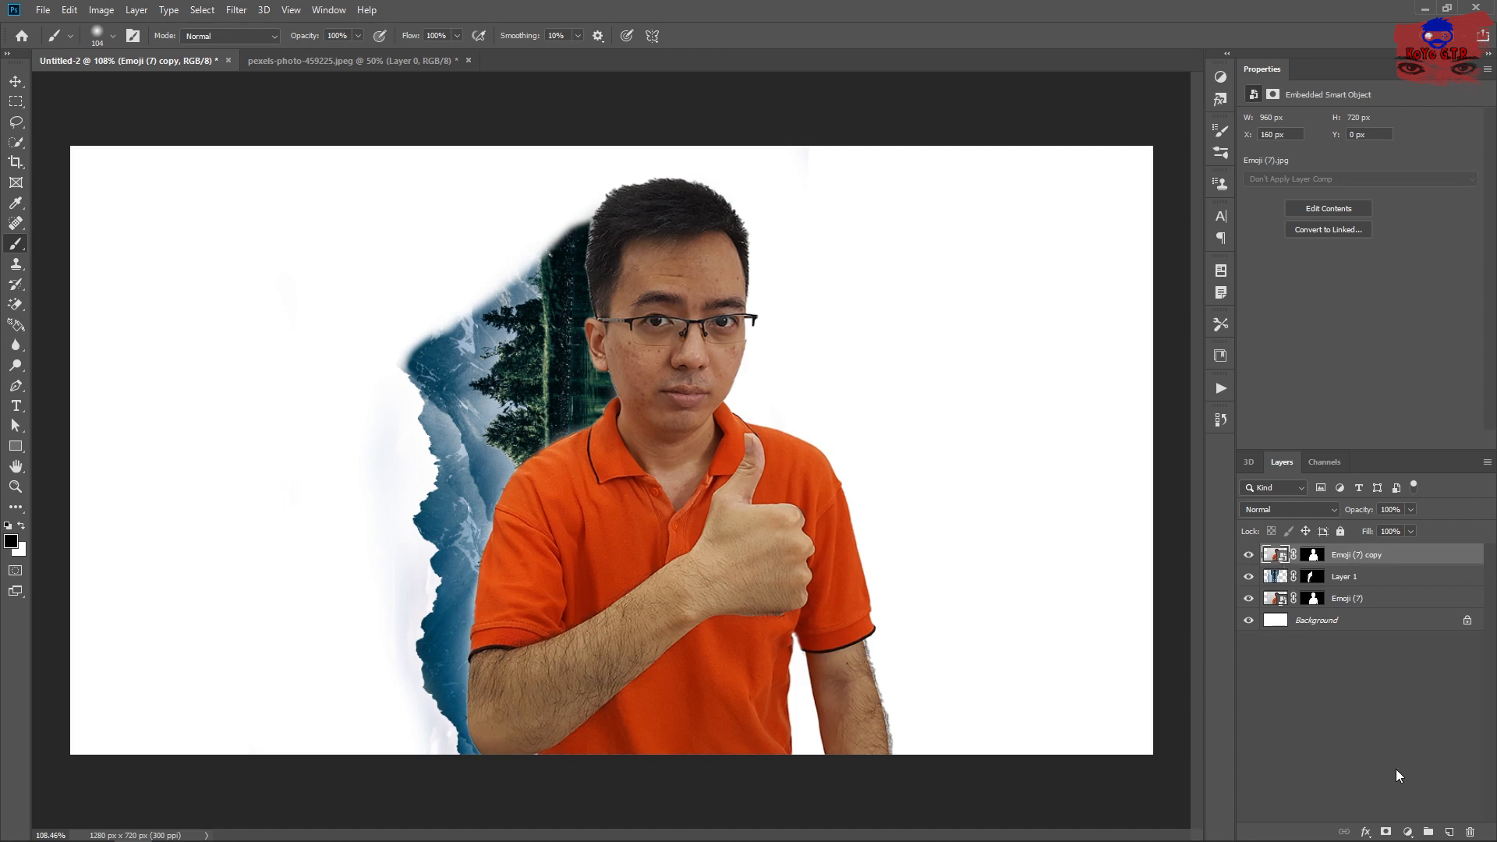
- Add a Black & White adjustment layer with default settings and clip it to the Emoji (7) copy
left_click(1408, 833)
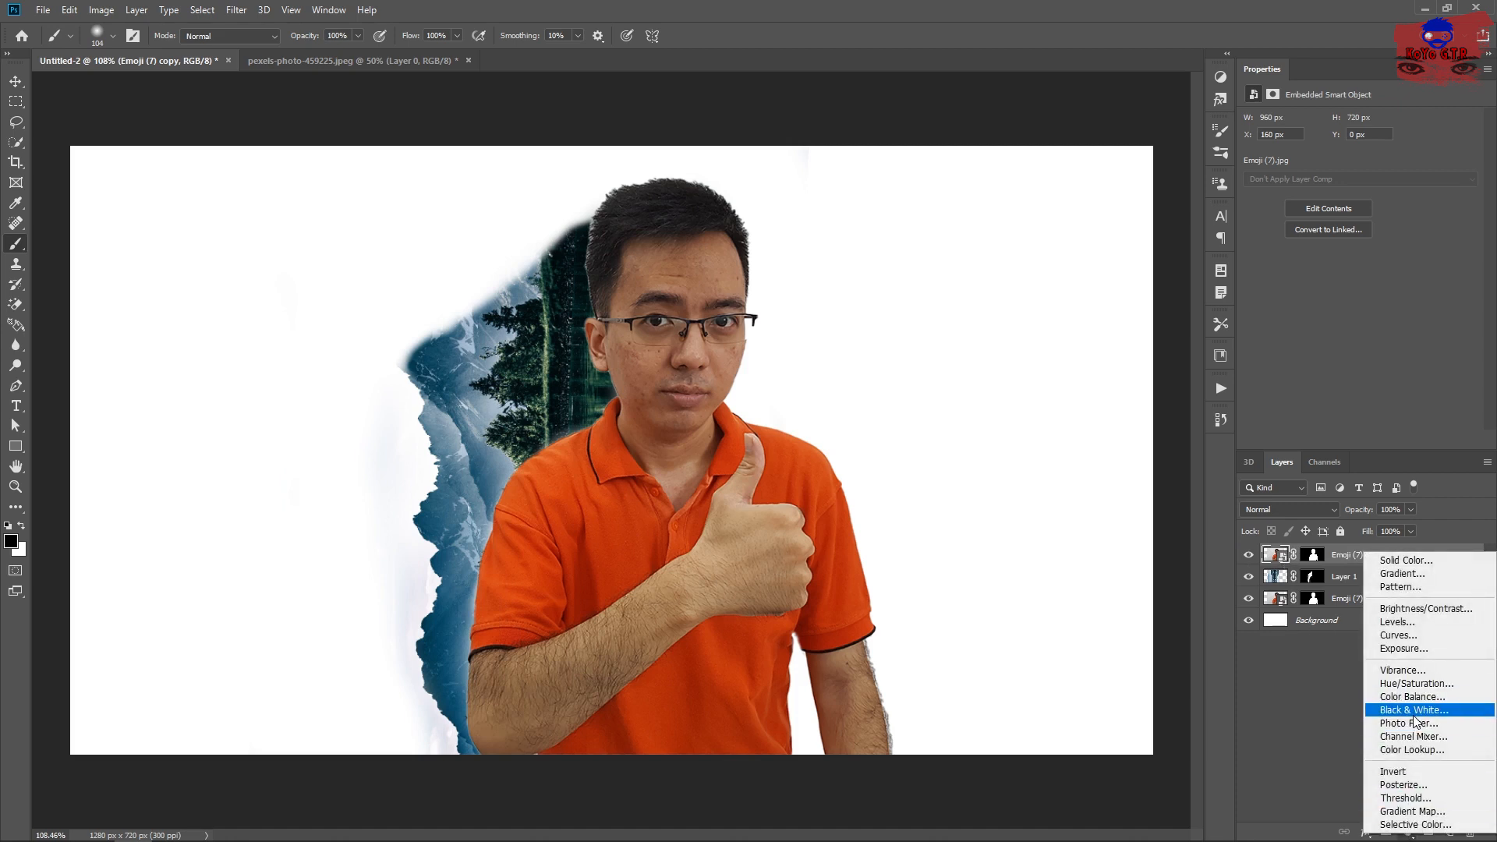
left_click(1417, 709)
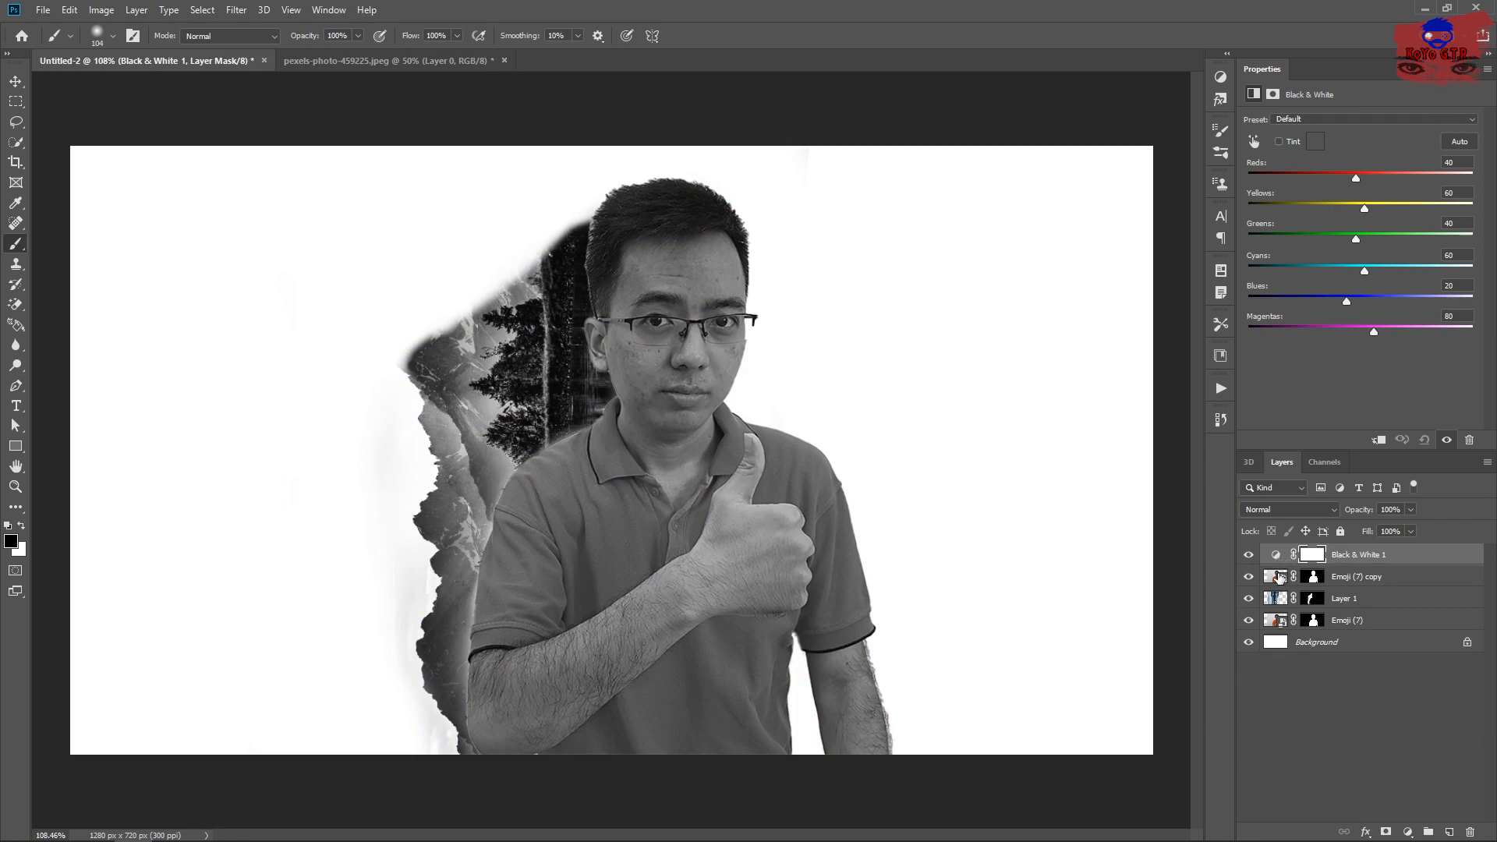
left_click(1280, 557, "alt")
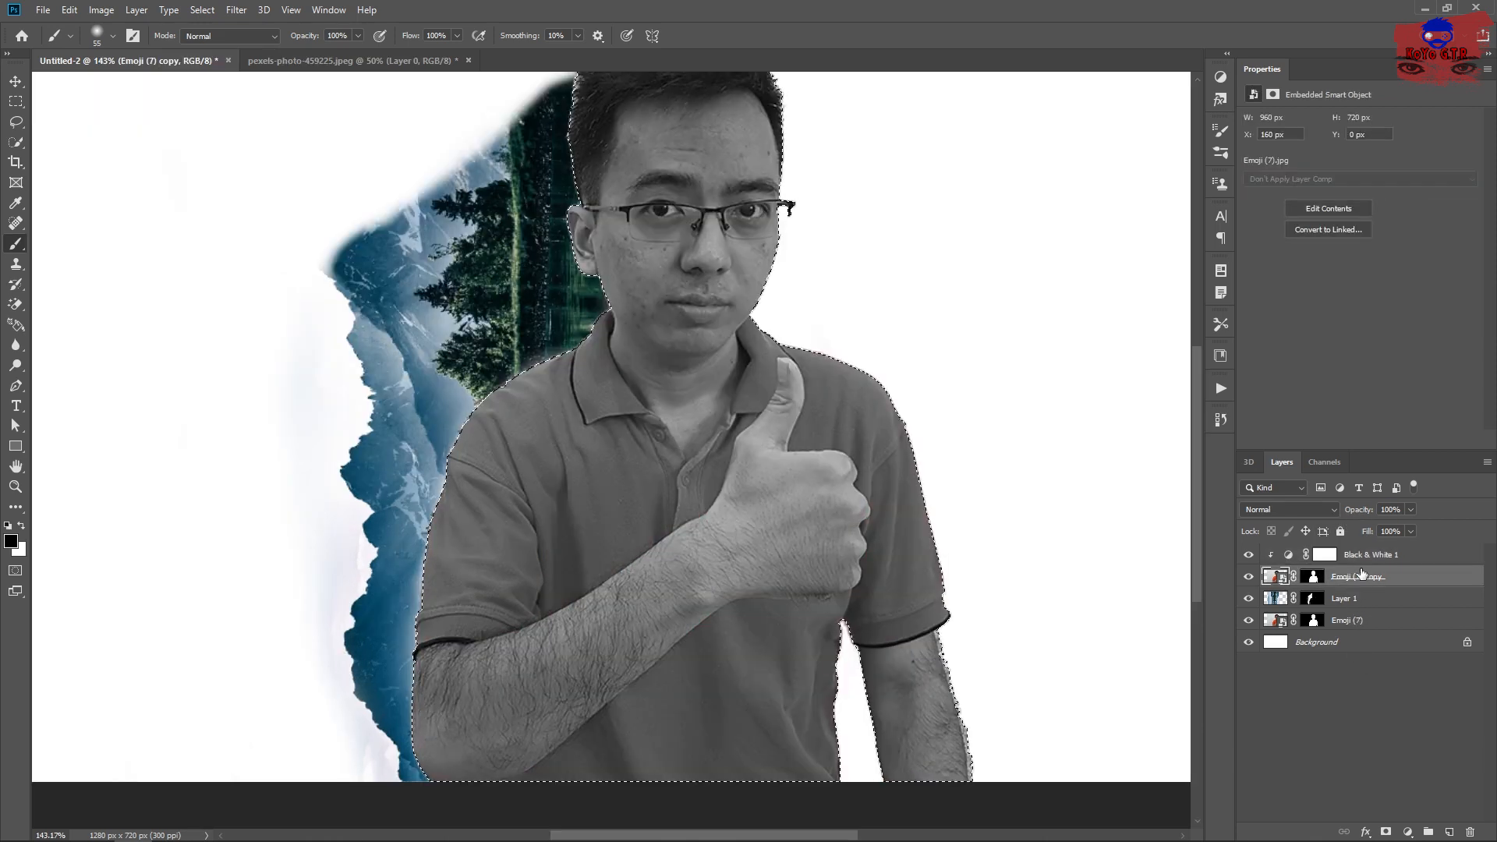
- Group the Emoji (7) copy with its Black & White adjustment, place the group below Layer 1, and clear the selection
left_click(1366, 556, "shift")
key("ctrl+g")
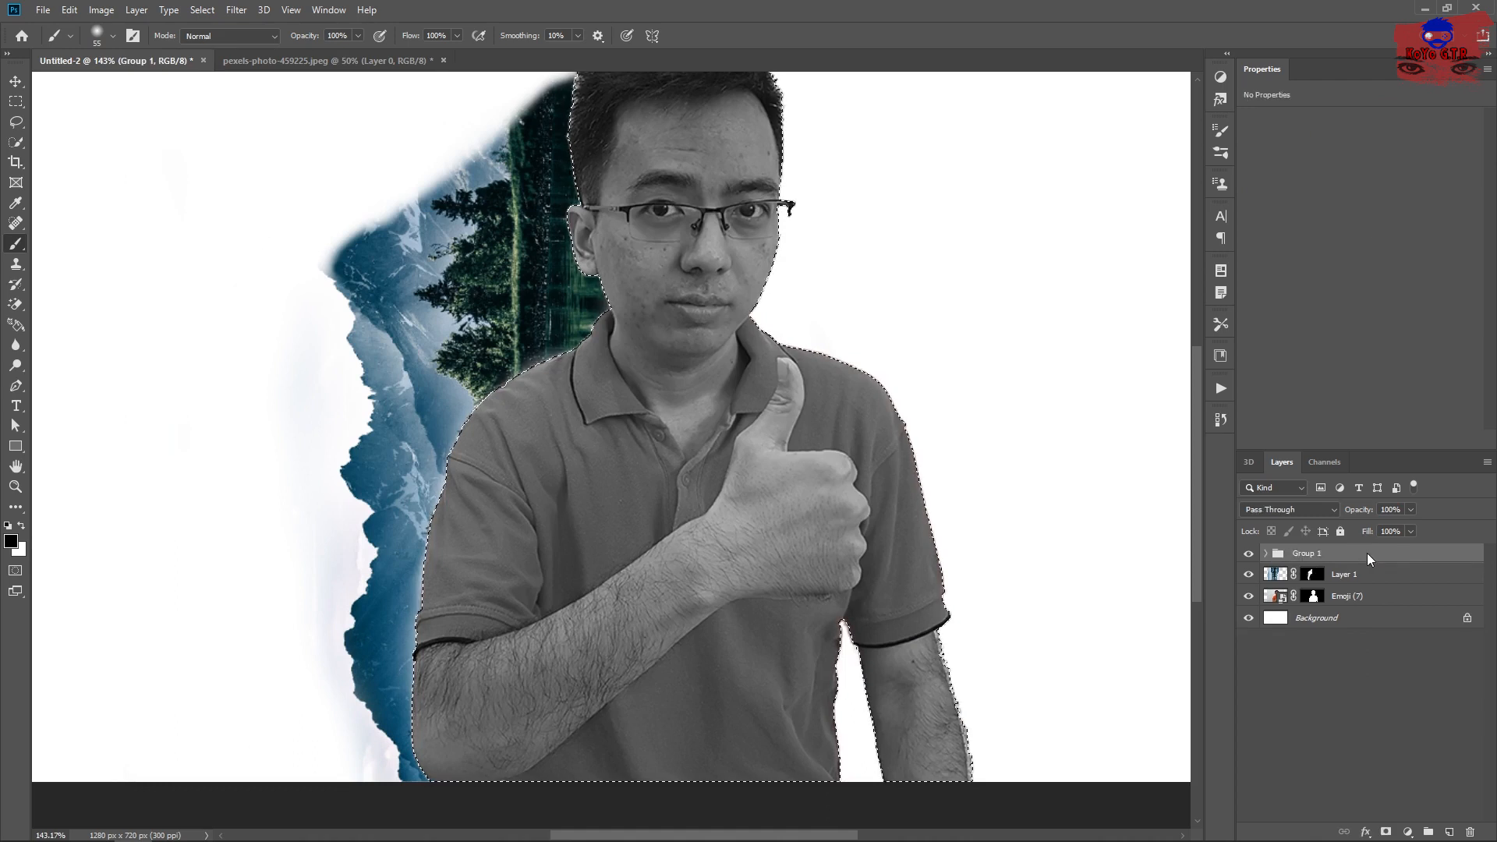
left_click_drag(1352, 559, 1353, 587)
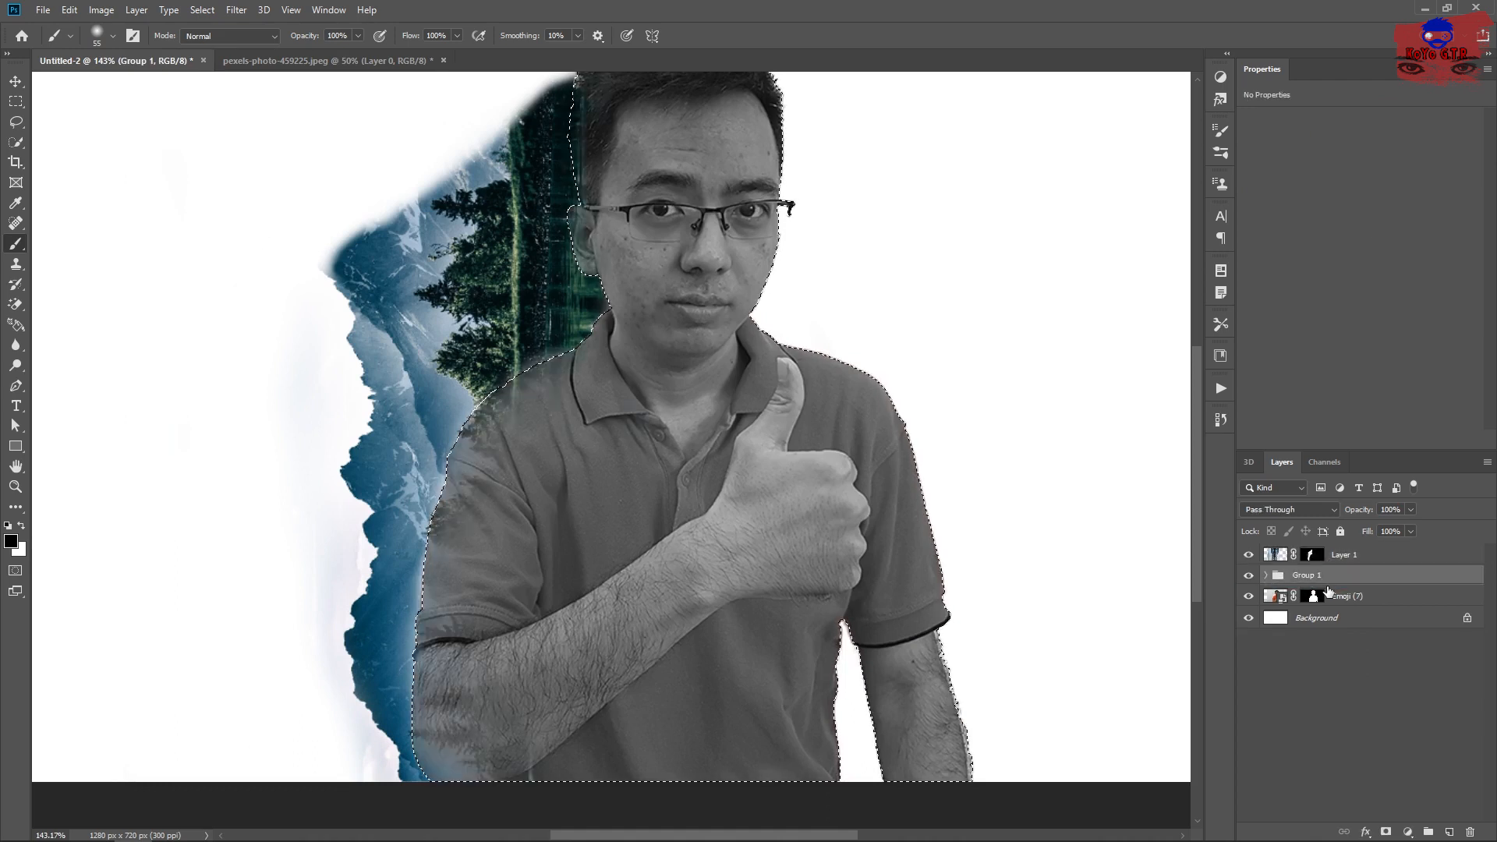
scroll(875, 488, "down", 3)
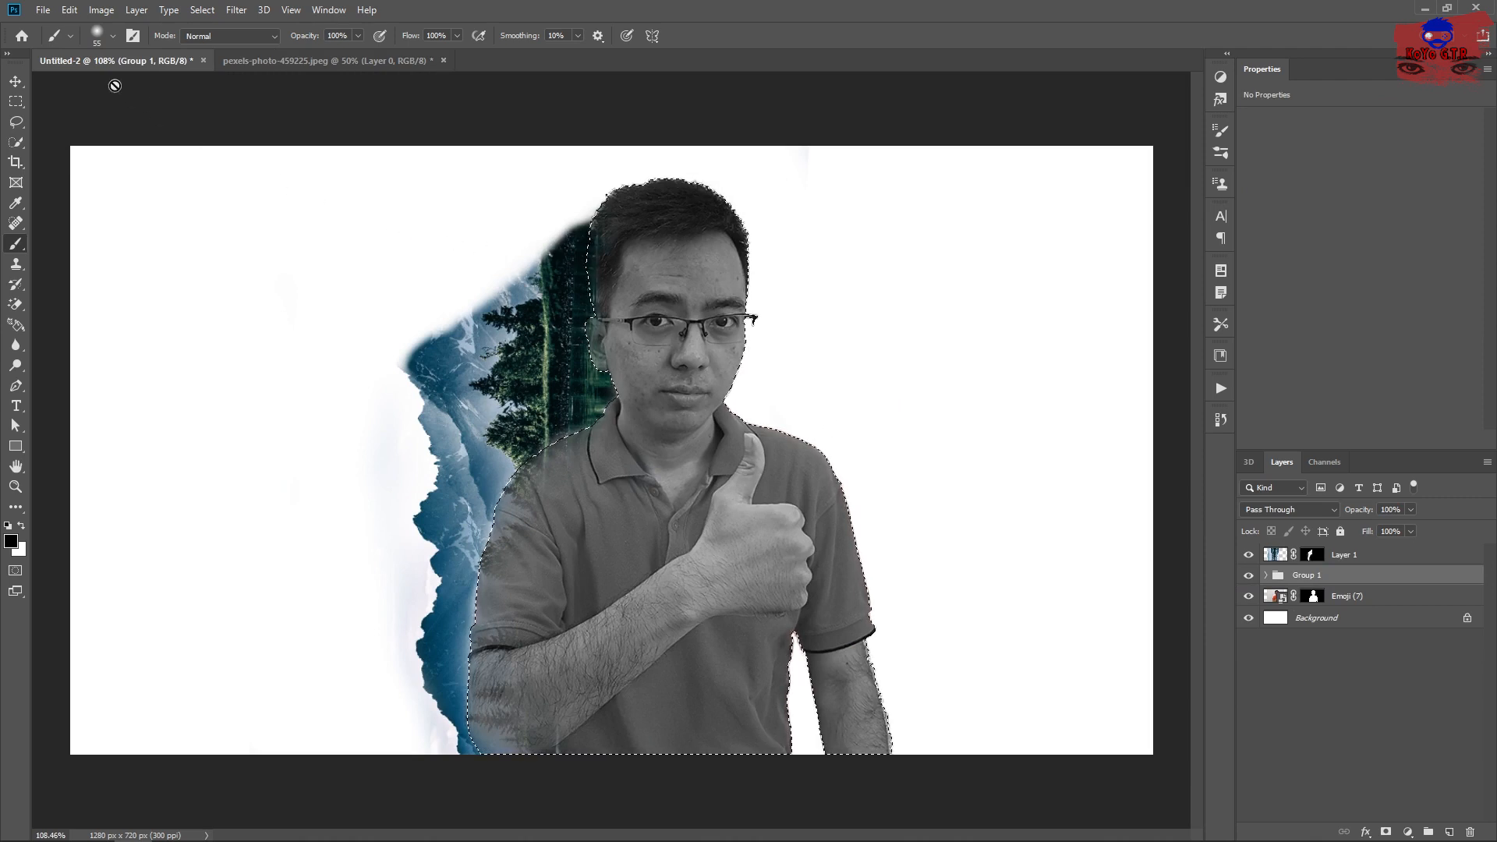
key("ctrl+d")
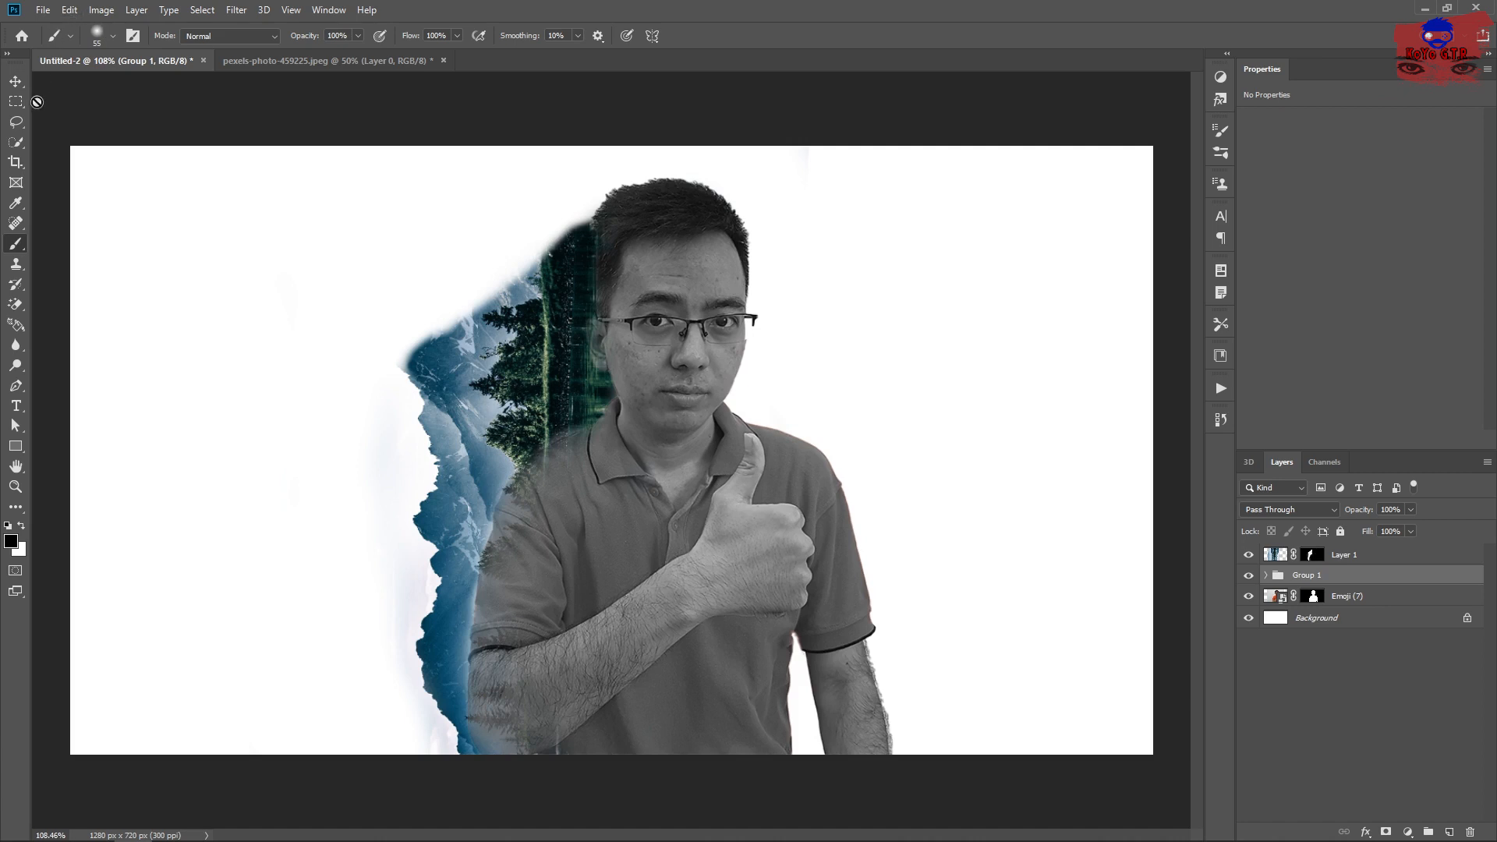
- Crop both sides of the canvas to a nearly square frame around the man and the landscape, keeping the full height
left_click(15, 162)
left_click_drag(69, 460, 189, 479)
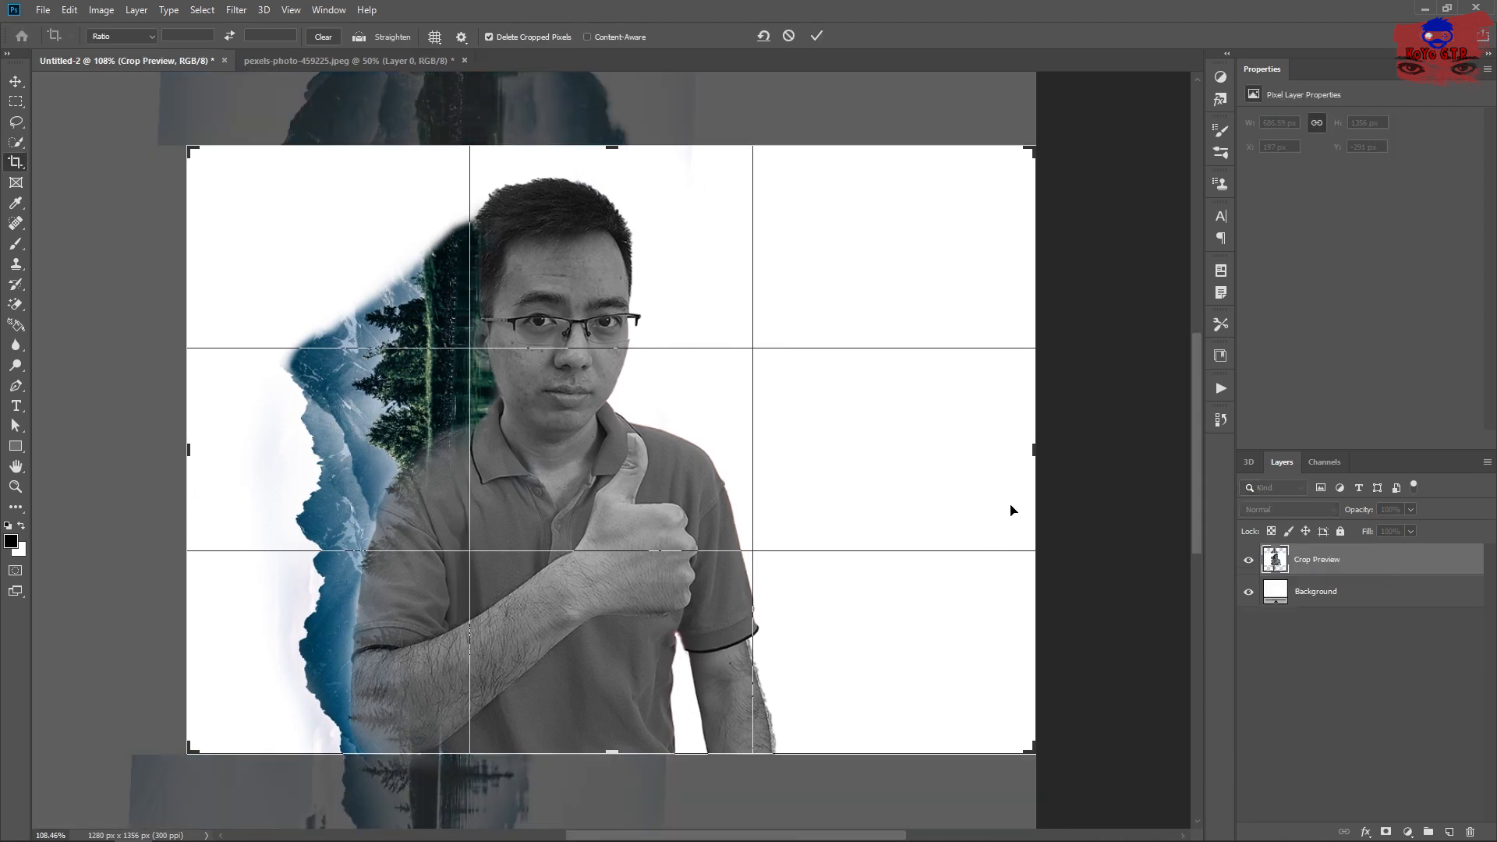
left_click_drag(1034, 453, 943, 448)
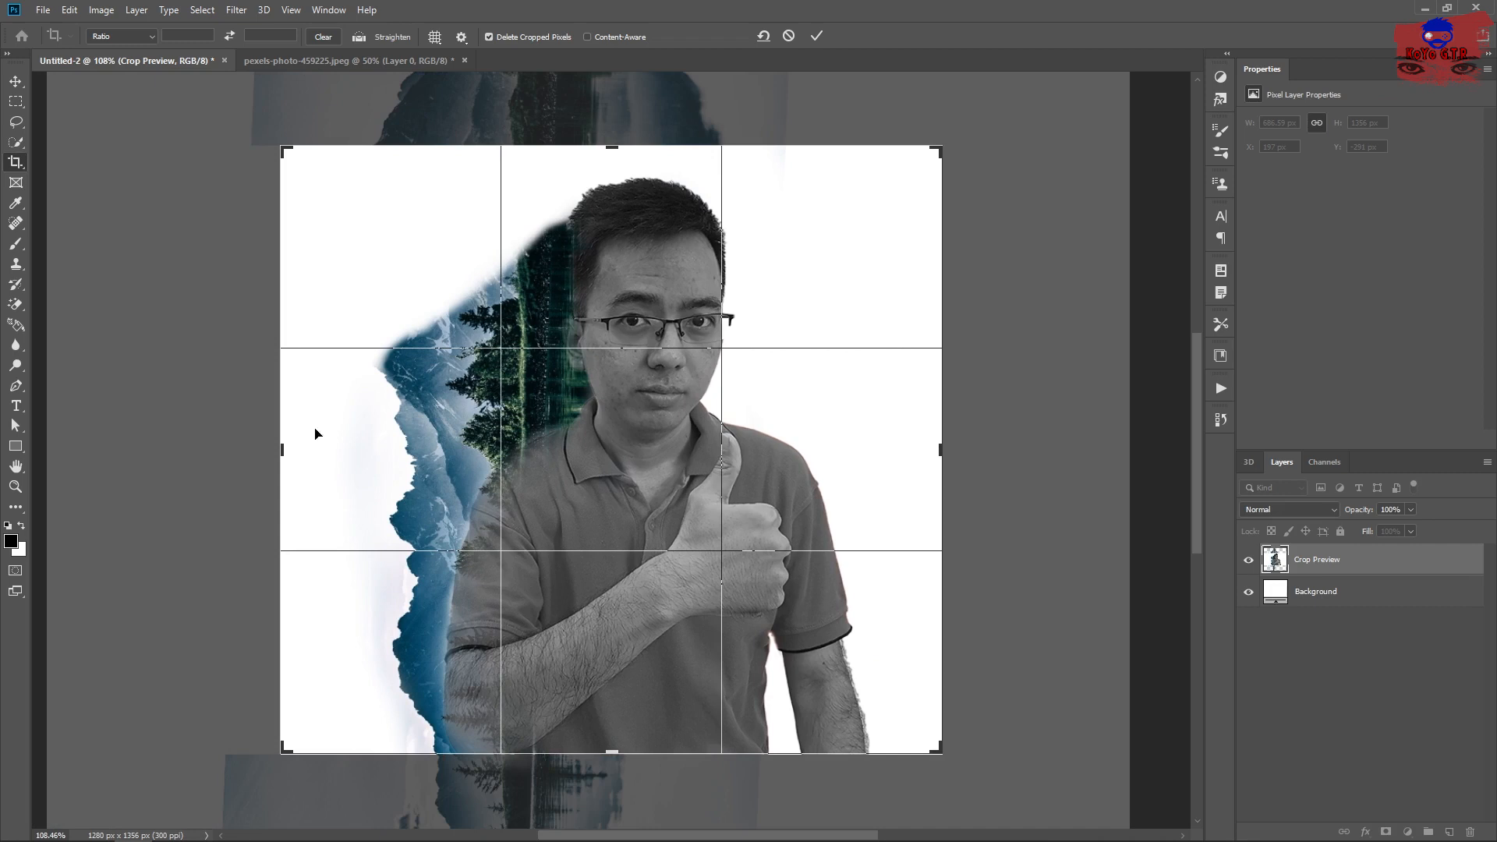
left_click(816, 36)
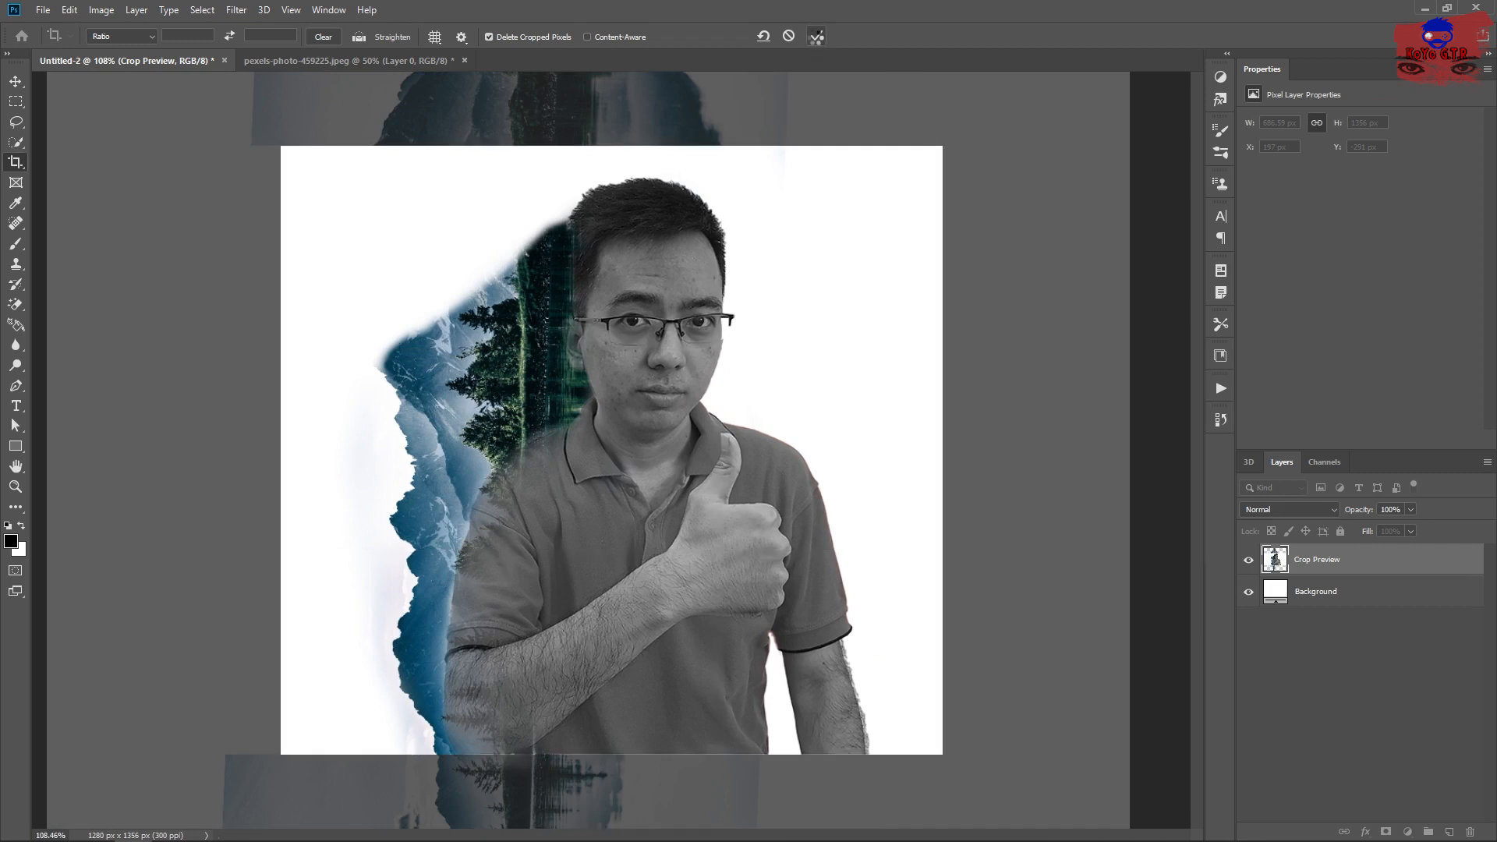